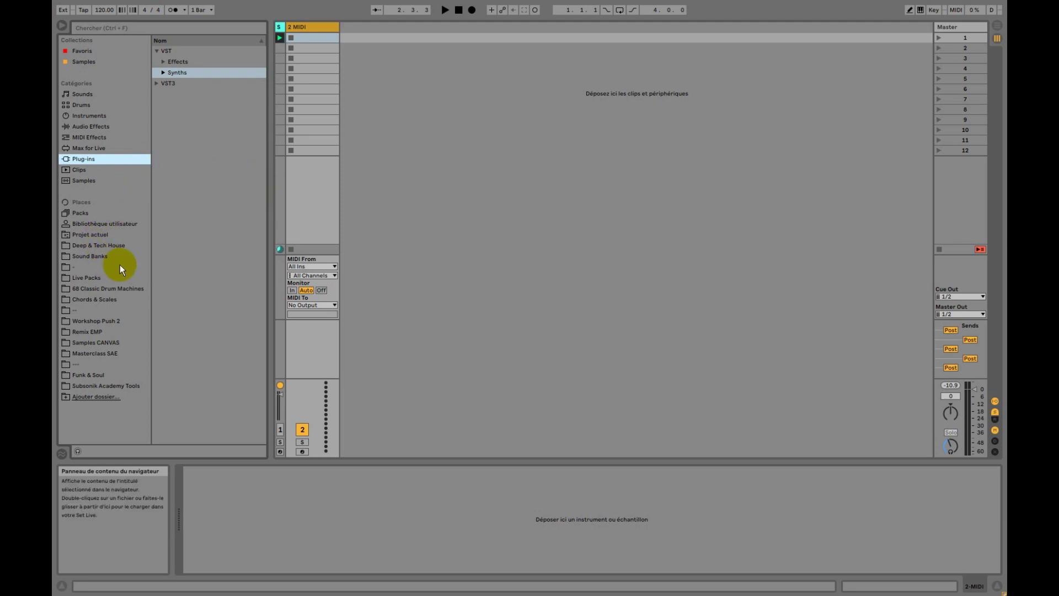
Load the Analog Bass clip from the user library's Versus 5 Clips > Bass Clips folder onto a new track
{"action": "left_click", "coordinate": [118, 225]}
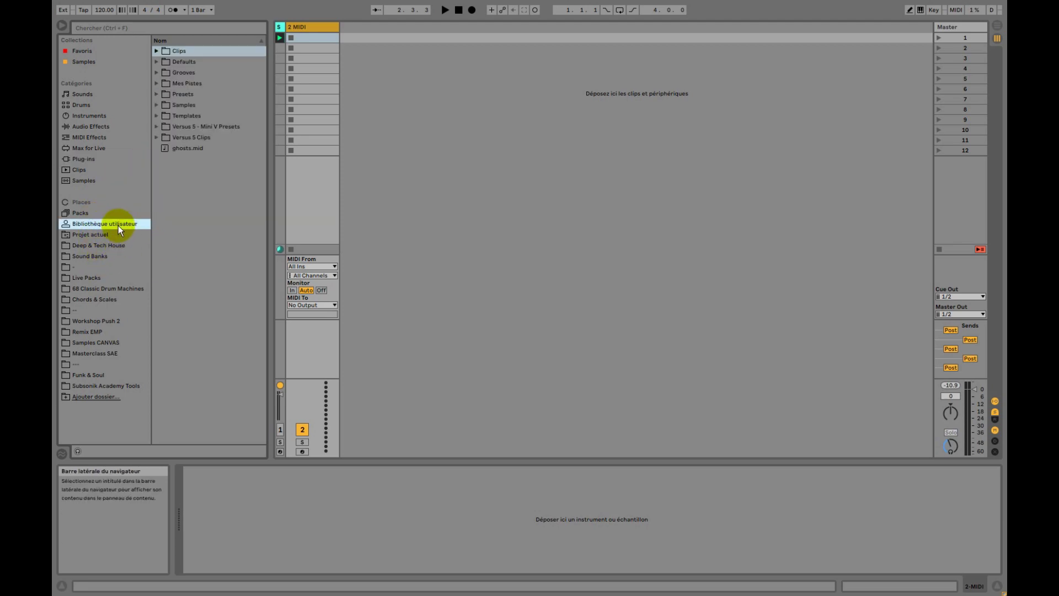
{"action": "right_click", "coordinate": [213, 204]}
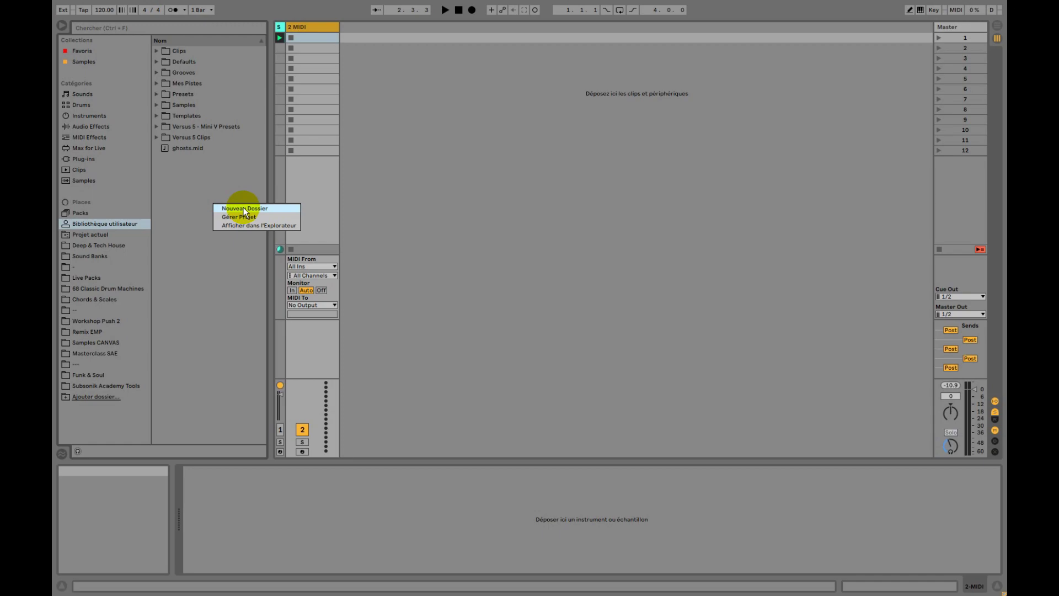
{"action": "left_click", "coordinate": [227, 177]}
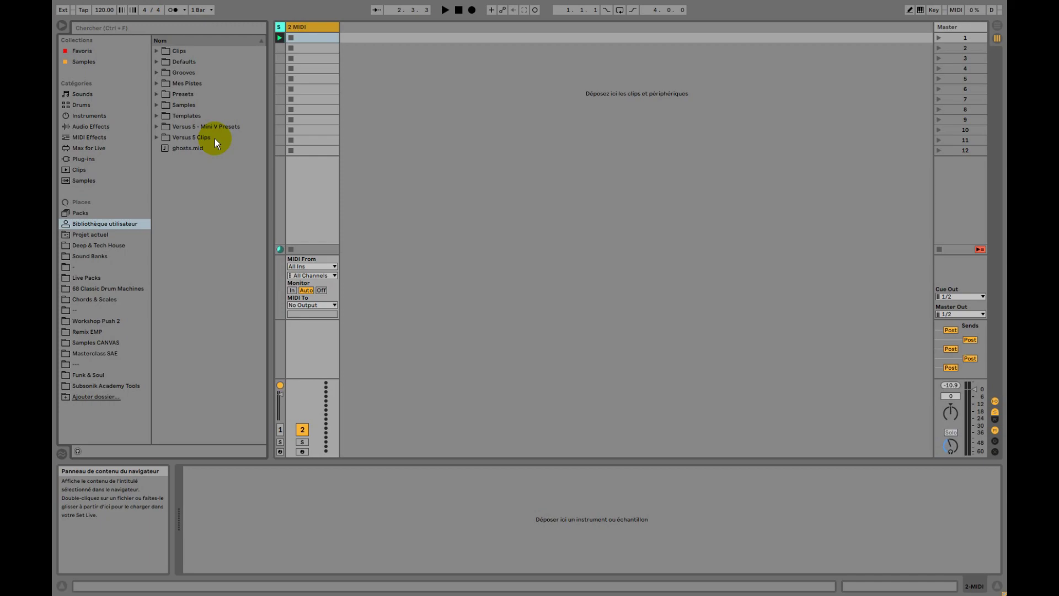
{"action": "left_click", "coordinate": [157, 138]}
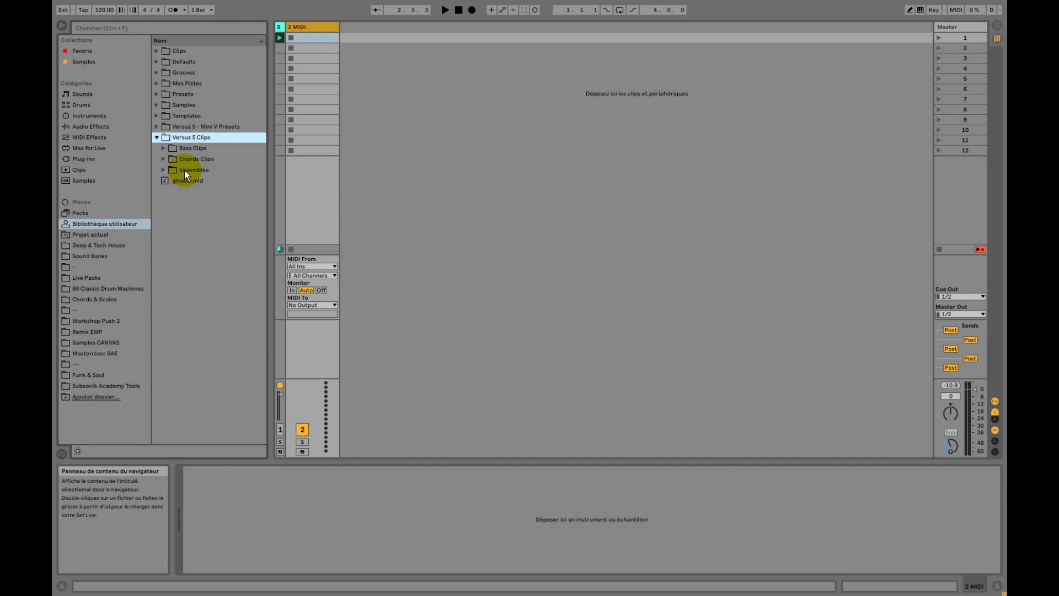
{"action": "left_click", "coordinate": [163, 148]}
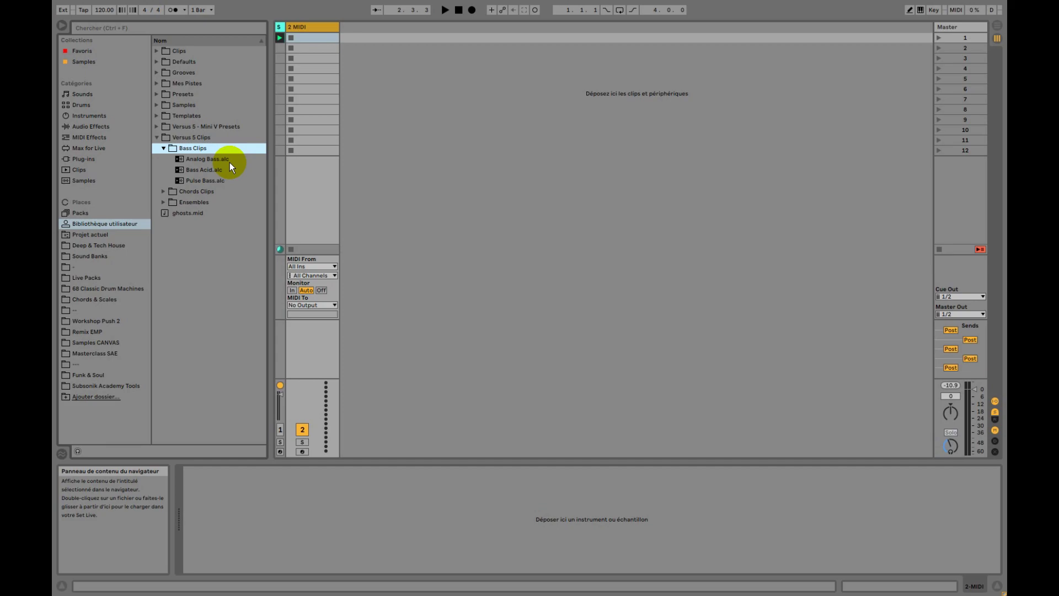
{"action": "left_click_drag", "start_coordinate": [196, 161], "coordinate": [383, 42]}
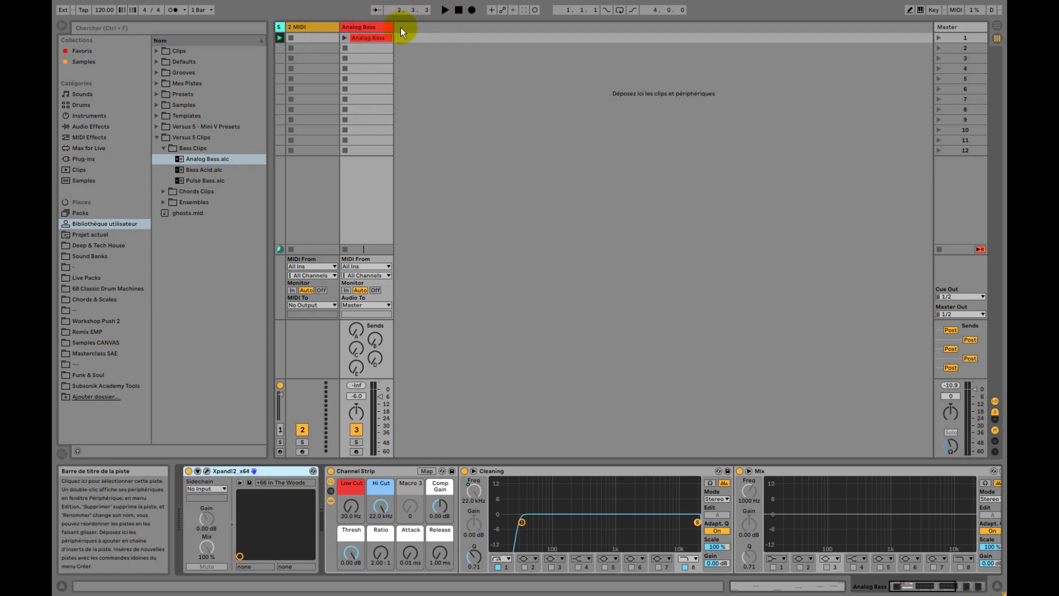
Examine the Analog Bass clip's notes and the settings of its track's Xpand!2 instrument
{"action": "double_click", "coordinate": [365, 37]}
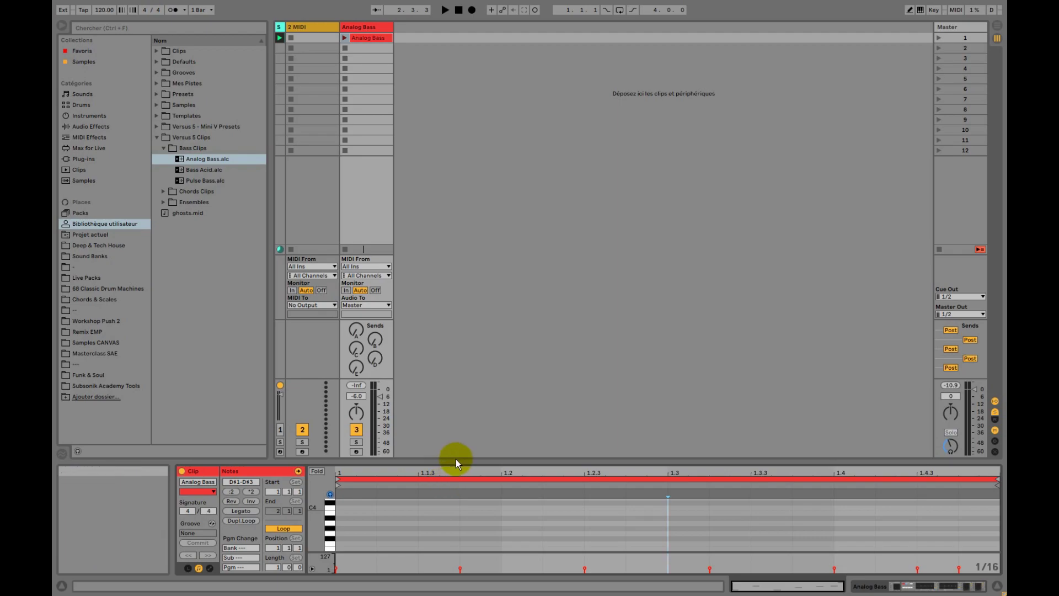
{"action": "left_click_drag", "start_coordinate": [449, 461], "coordinate": [491, 433]}
{"action": "left_click", "coordinate": [382, 25]}
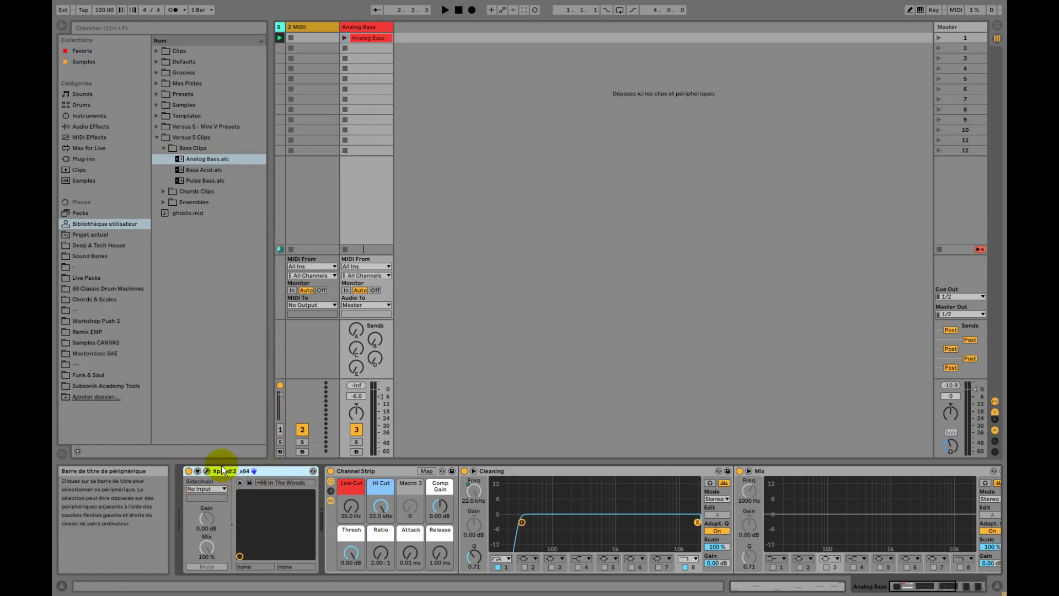
{"action": "left_click", "coordinate": [206, 470]}
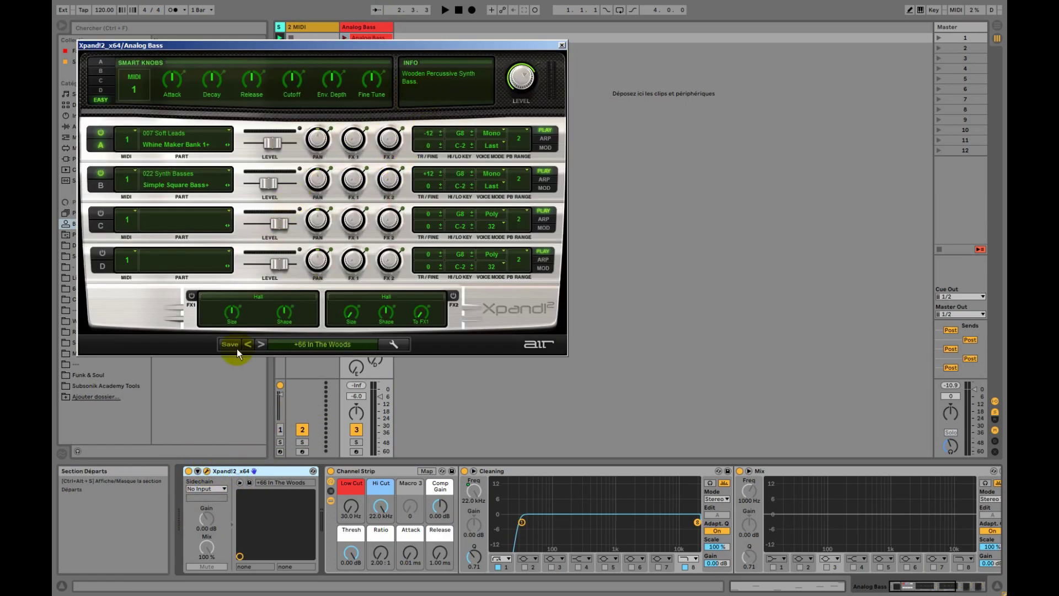
{"action": "left_click", "coordinate": [561, 46]}
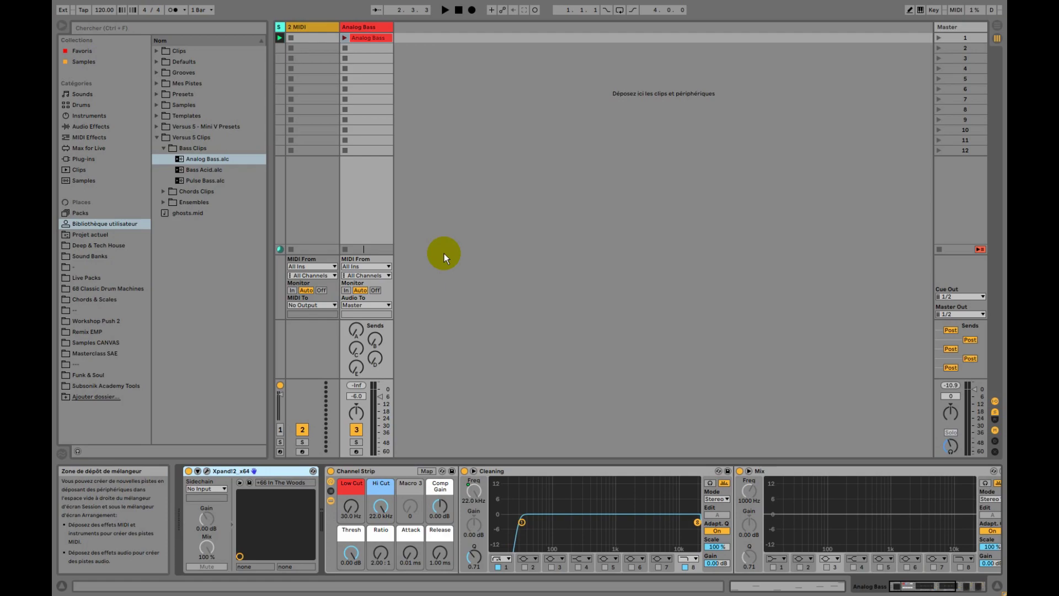
Play scene 1 to audition the Analog Bass clip, and stop playback
{"action": "left_click", "coordinate": [939, 38]}
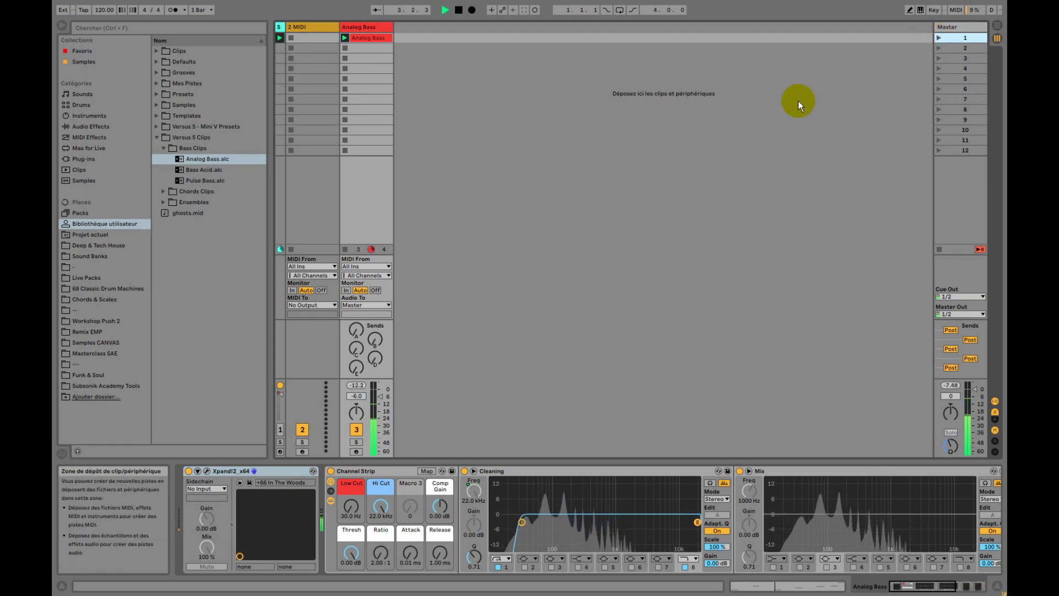
{"action": "key", "text": "space"}
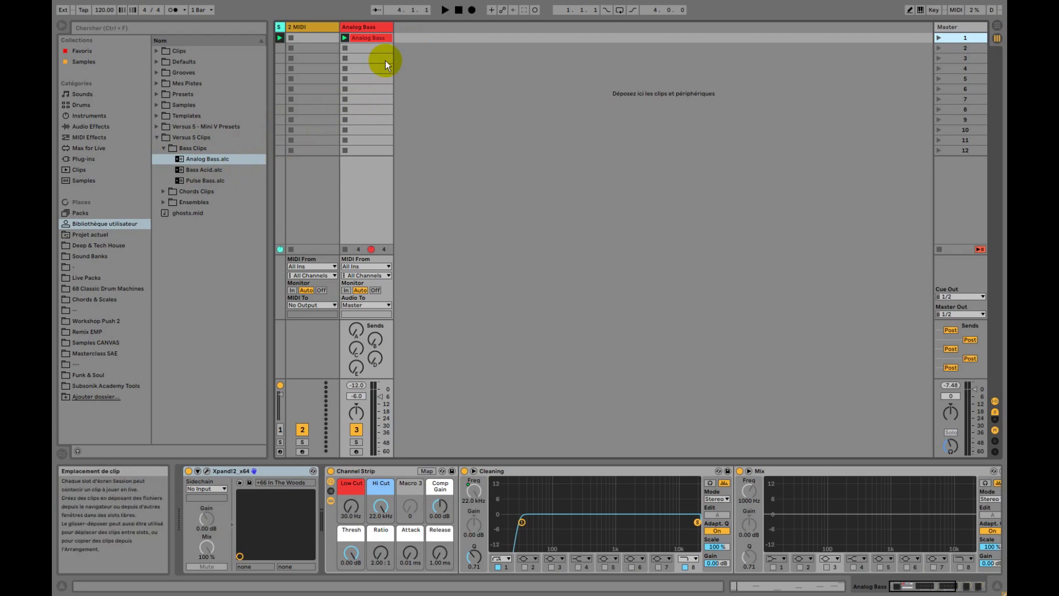
Reopen the Analog Bass clip's notes and examine the track's send controls
{"action": "left_click", "coordinate": [378, 40]}
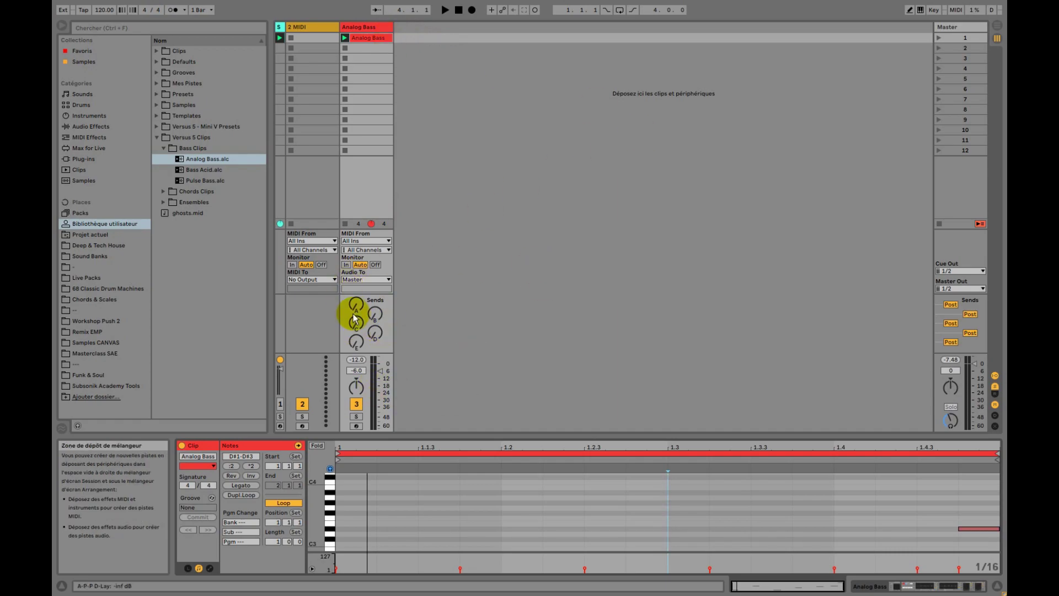
{"action": "left_click", "coordinate": [377, 332]}
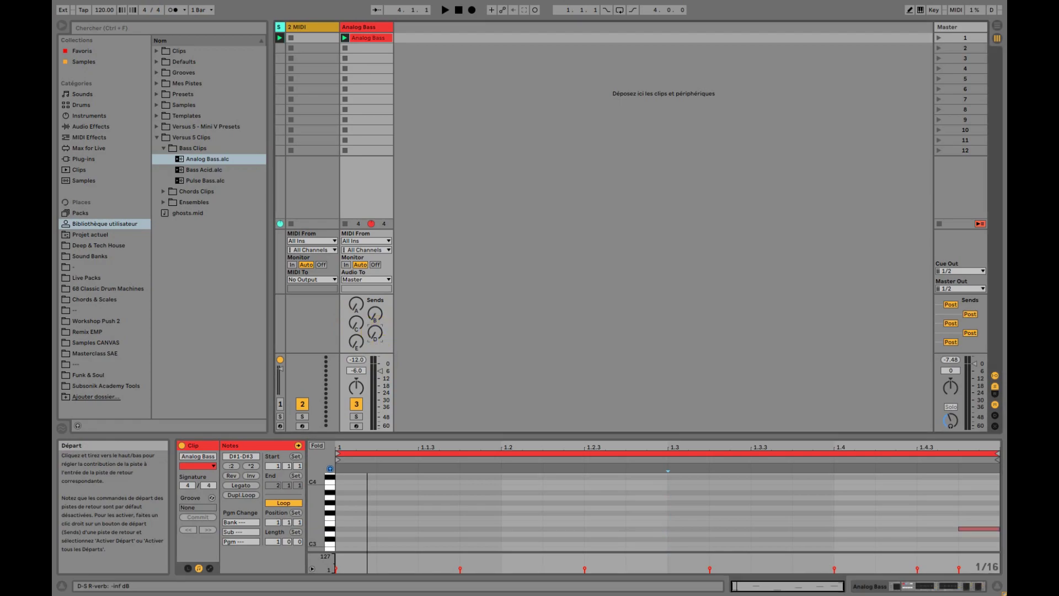
{"action": "left_click_drag", "start_coordinate": [377, 332], "coordinate": [378, 315]}
{"action": "left_click_drag", "start_coordinate": [377, 315], "coordinate": [377, 312]}
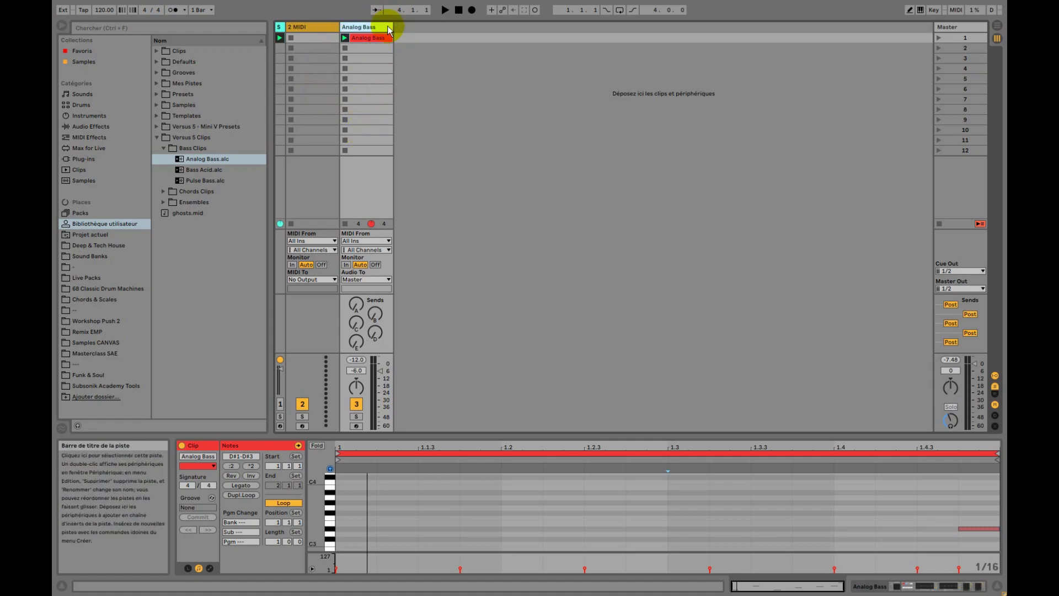
Replace the Analog Bass track with a new track holding the Bass Acid clip, and play scene 1
{"action": "left_click_drag", "start_coordinate": [204, 171], "coordinate": [368, 29]}
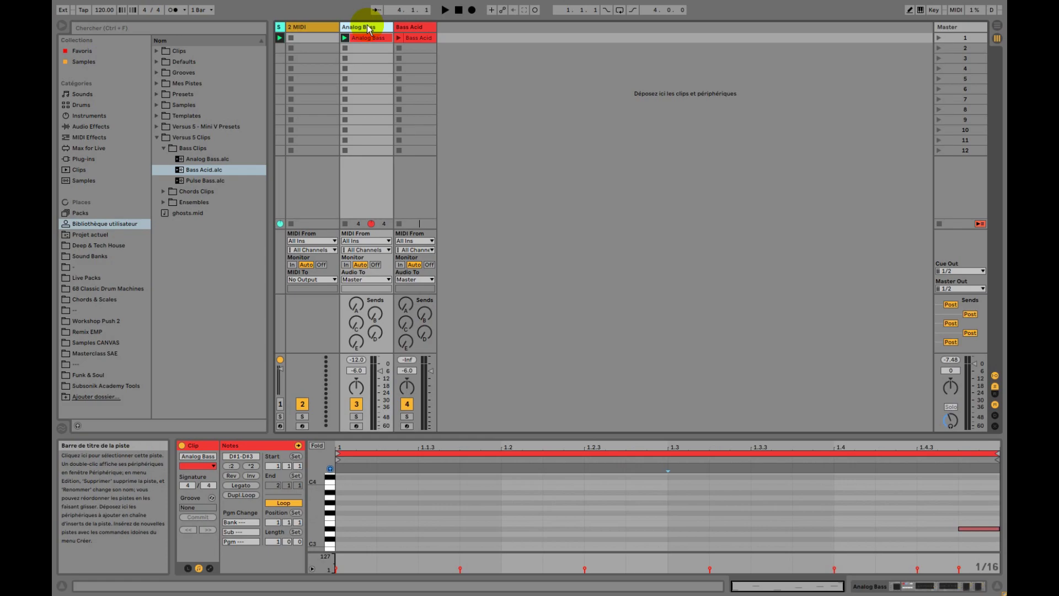
{"action": "key", "text": "Delete"}
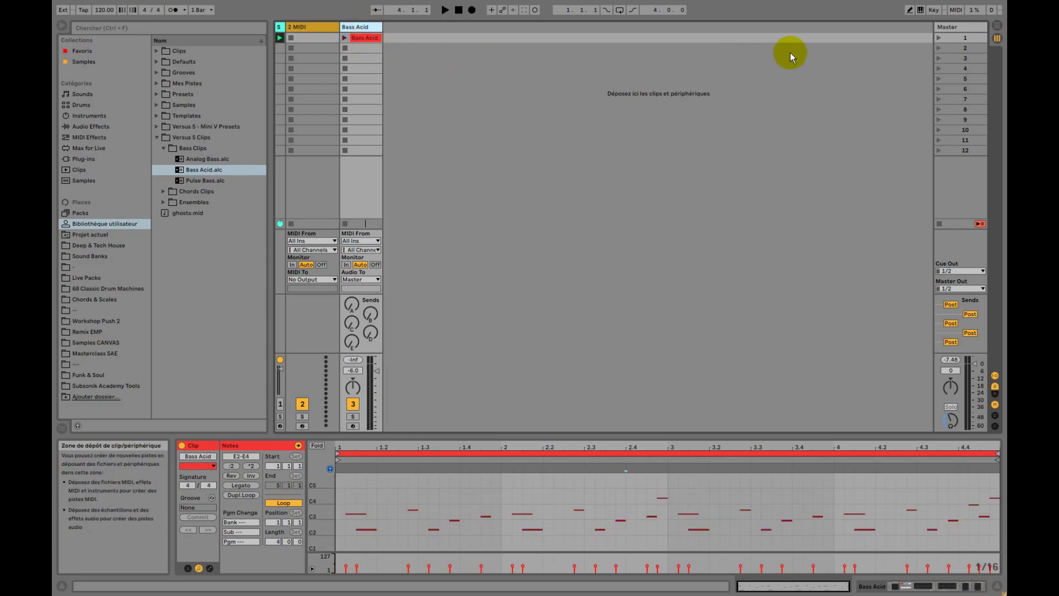
{"action": "left_click", "coordinate": [940, 38]}
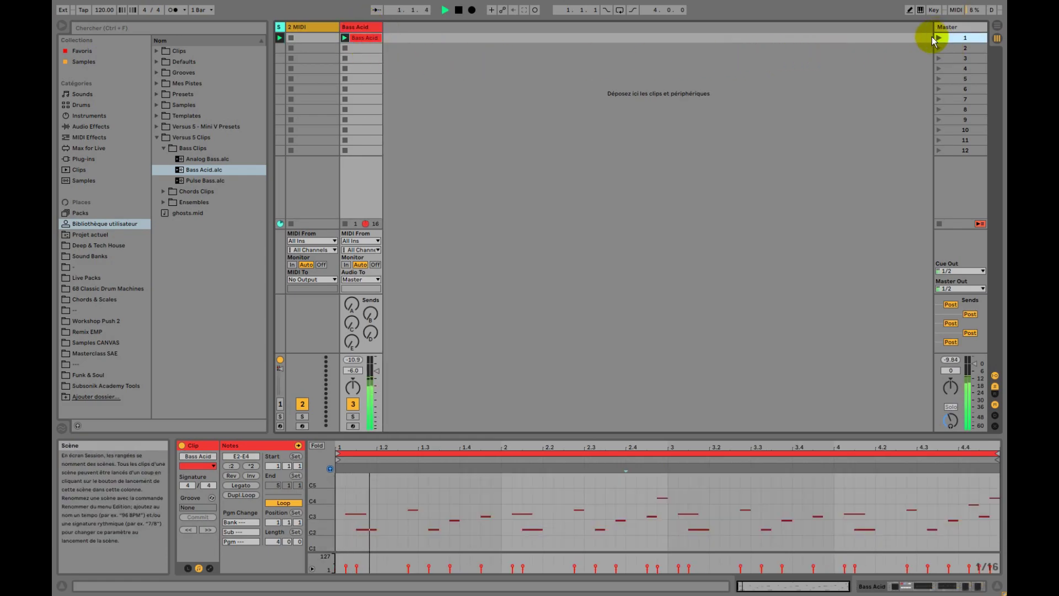
Turn on the metronome and lower the preview volume on the Master track
{"action": "left_click", "coordinate": [175, 11]}
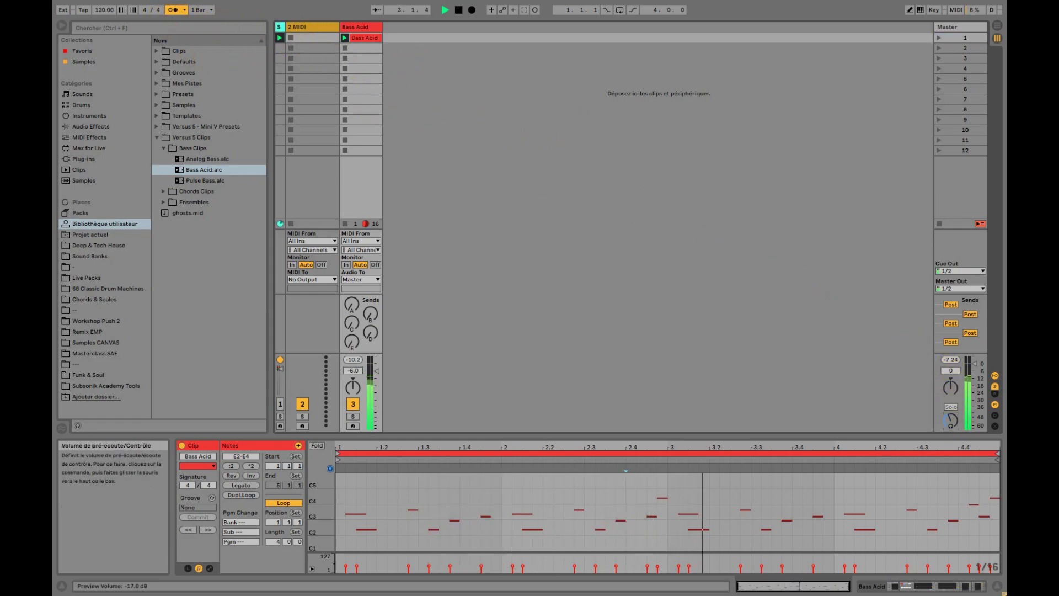
{"action": "left_click_drag", "start_coordinate": [955, 424], "coordinate": [955, 433]}
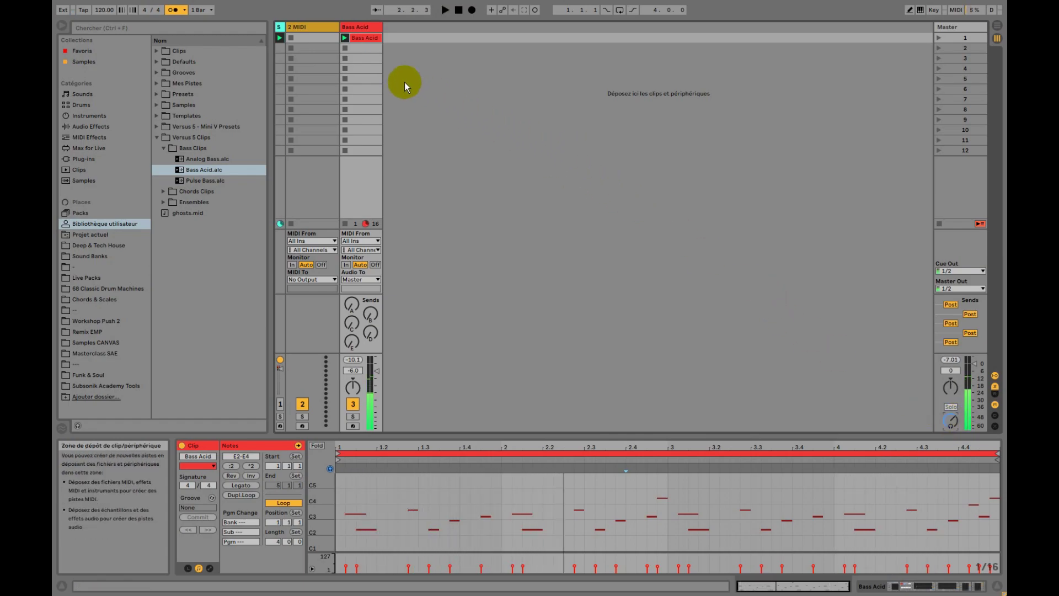
Replace the Bass Acid track with the Pulse Bass clip, and audition it with the note editor enlarged
{"action": "left_click_drag", "start_coordinate": [189, 182], "coordinate": [371, 32]}
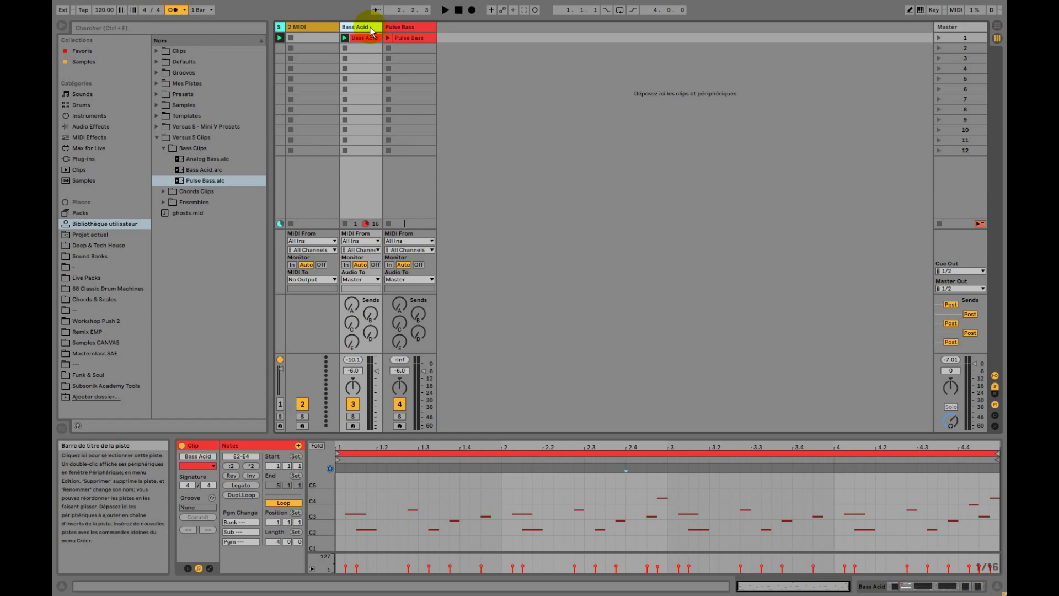
{"action": "key", "text": "Delete"}
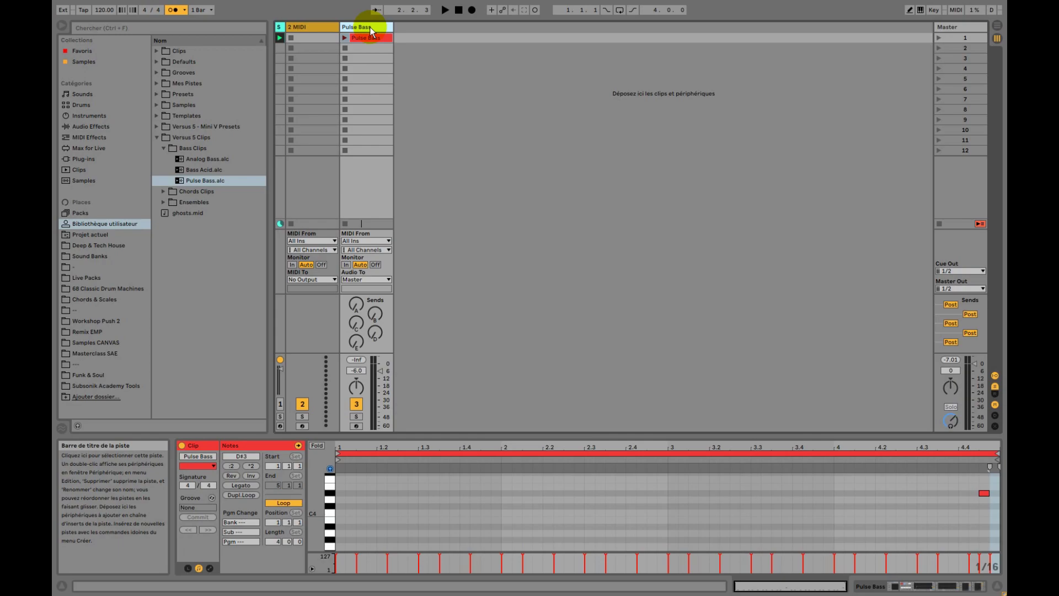
{"action": "key", "text": "space"}
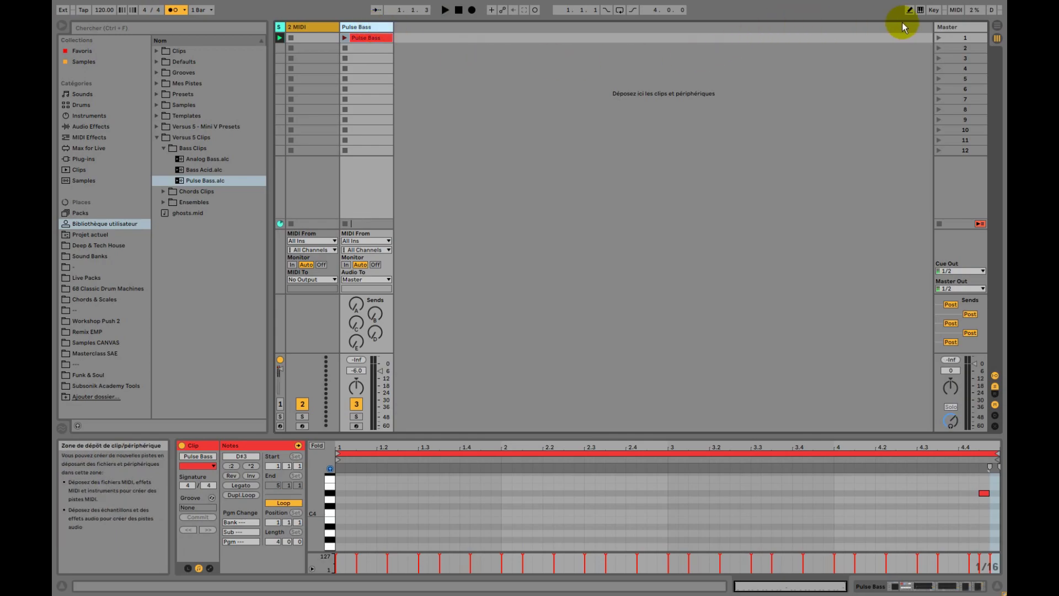
{"action": "left_click", "coordinate": [938, 38]}
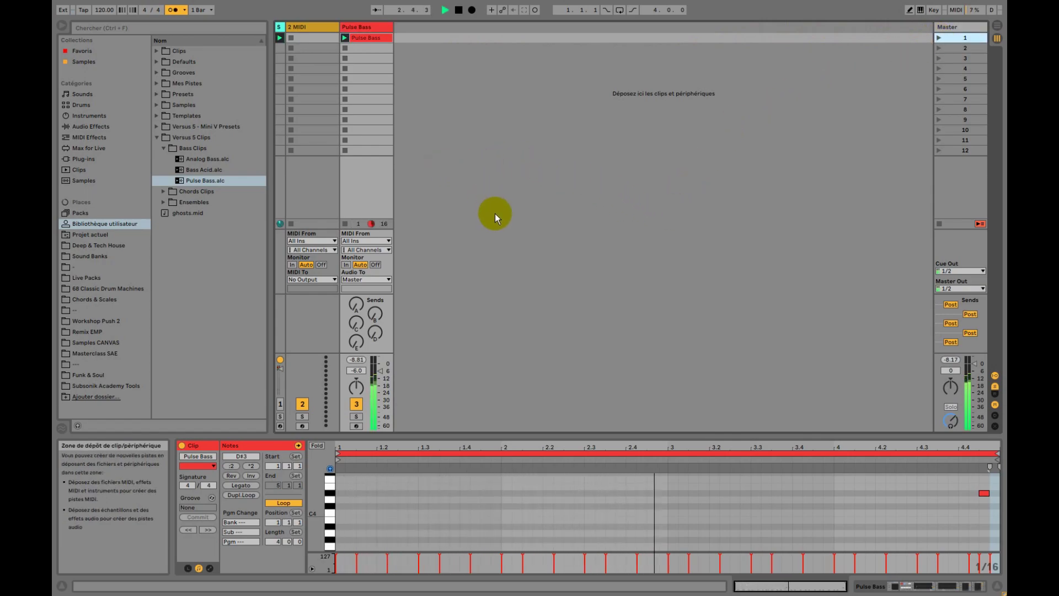
{"action": "left_click_drag", "start_coordinate": [552, 434], "coordinate": [587, 316]}
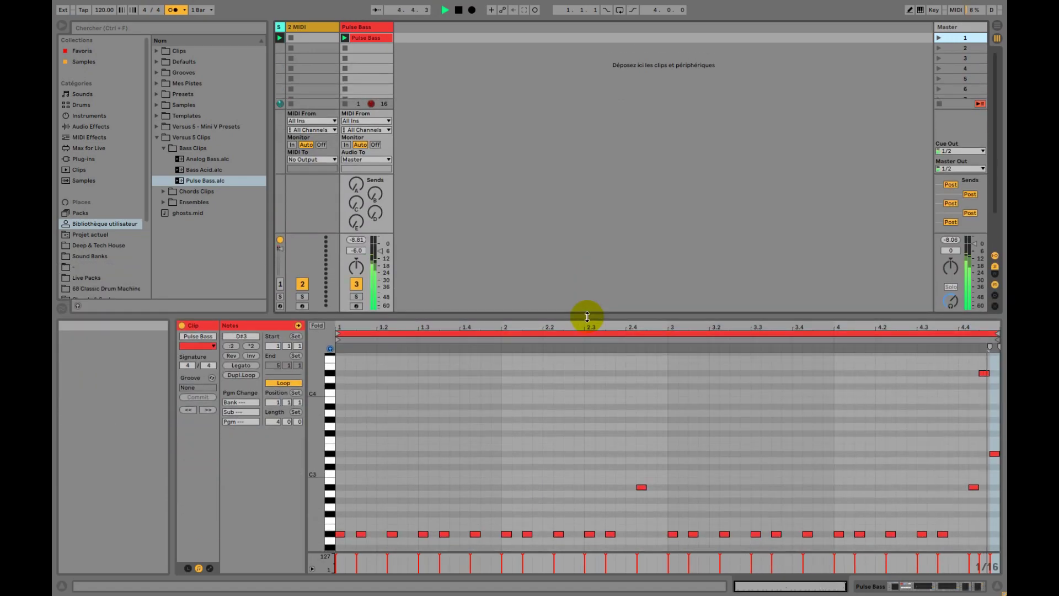
{"action": "key", "text": "space"}
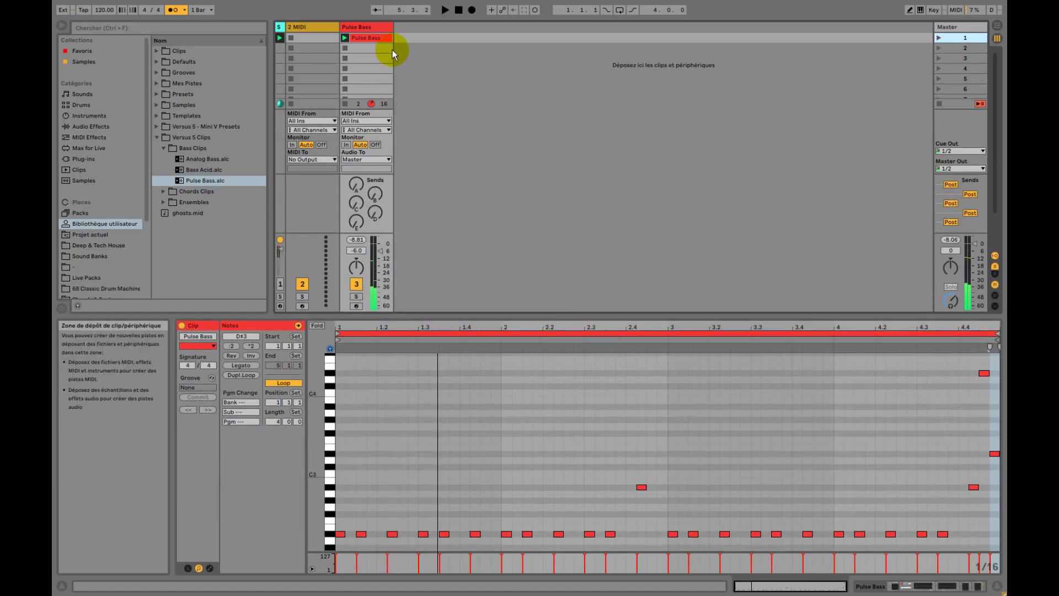
Replace the Pulse Bass track with the Brass Pads clip from the Chords Clips folder, and play it
{"action": "left_click", "coordinate": [370, 29]}
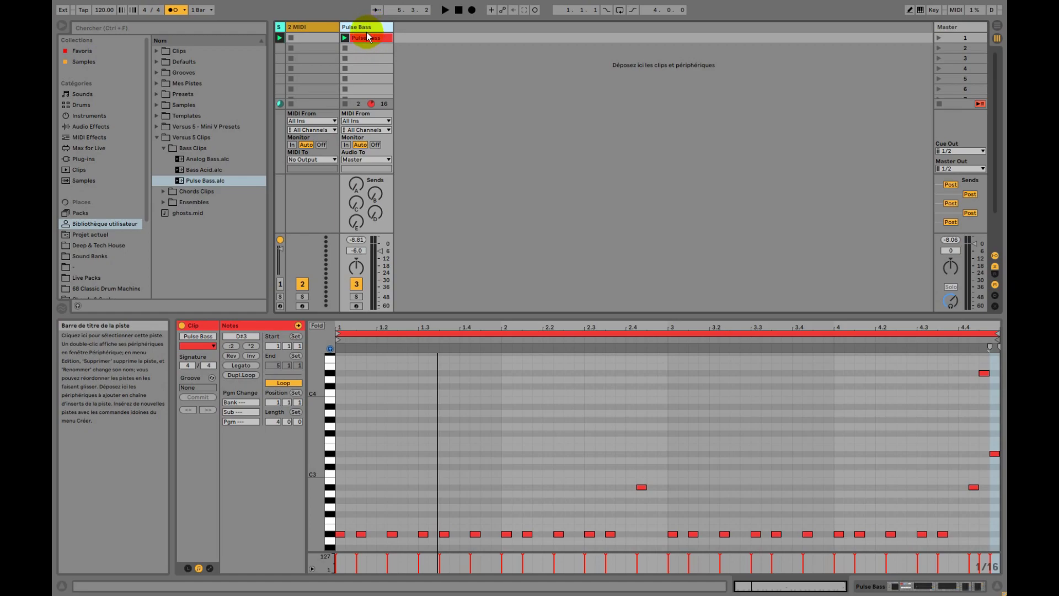
{"action": "key", "text": "Delete"}
{"action": "left_click", "coordinate": [162, 148]}
{"action": "left_click", "coordinate": [163, 159]}
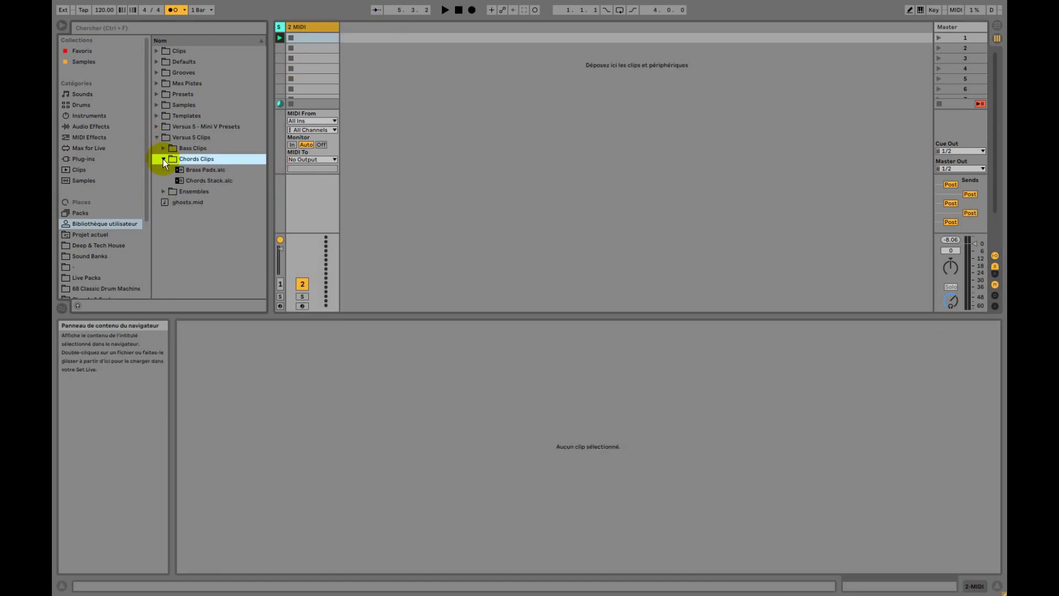
{"action": "left_click_drag", "start_coordinate": [201, 171], "coordinate": [344, 38]}
{"action": "left_click", "coordinate": [344, 38]}
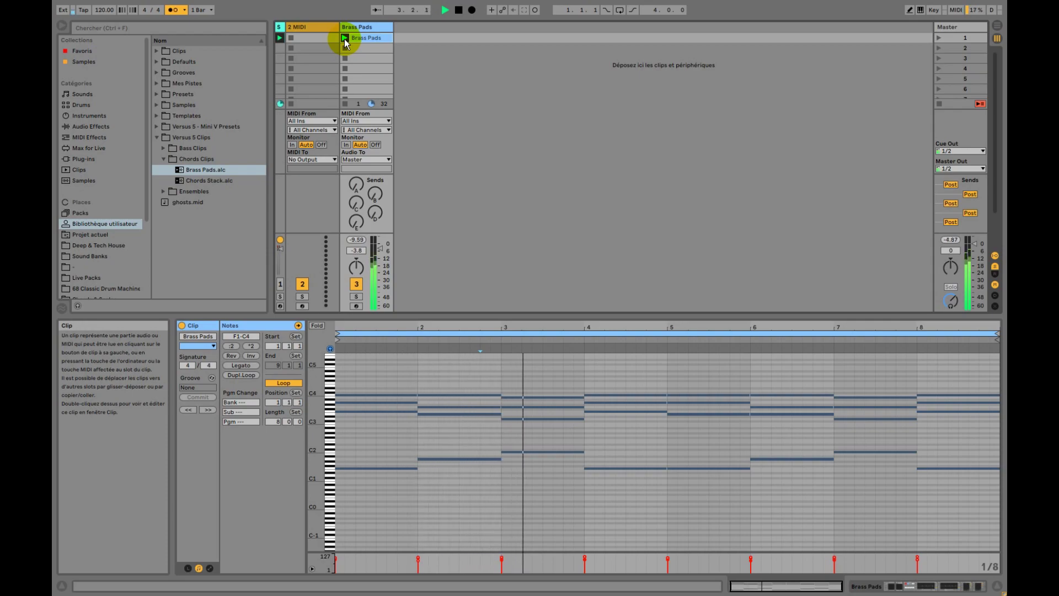
Examine the Brass Pads track's device chain and its RC-20 Retro Color settings, with playback stopped
{"action": "left_click", "coordinate": [376, 26]}
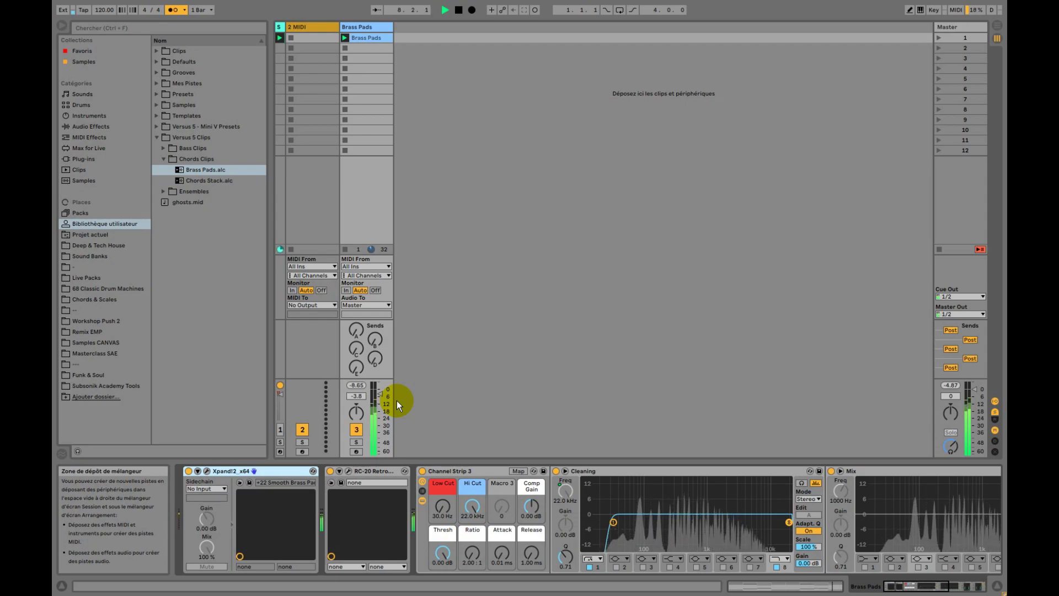
{"action": "key", "text": "space"}
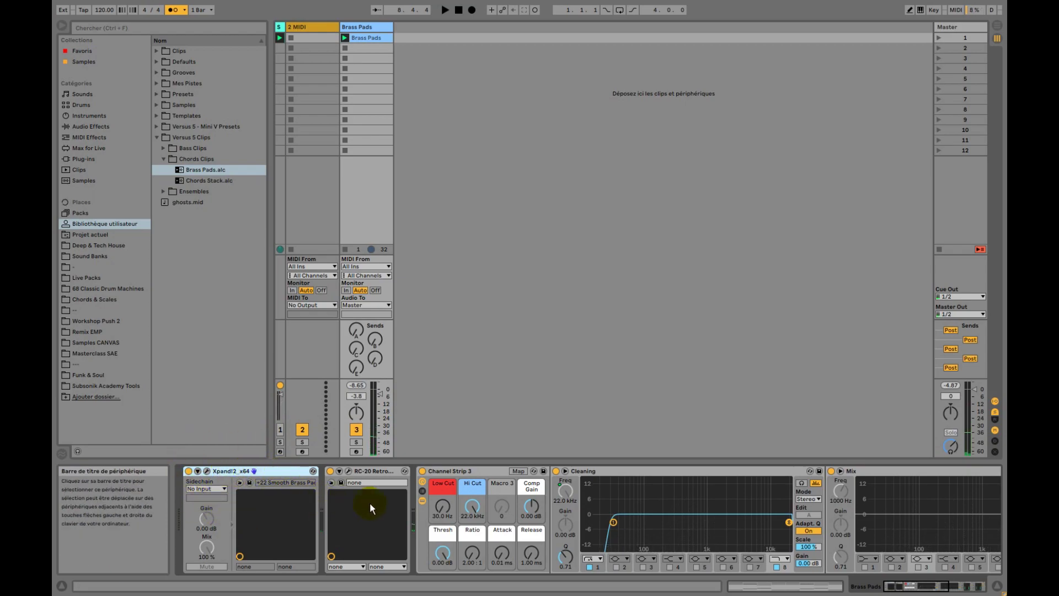
{"action": "left_click", "coordinate": [348, 471]}
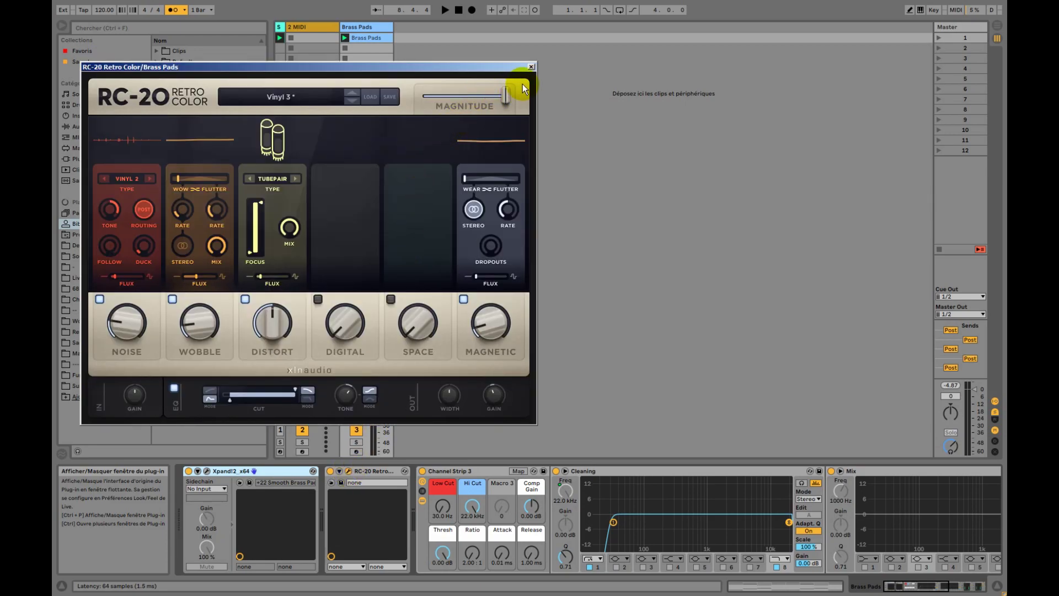
{"action": "left_click", "coordinate": [531, 67]}
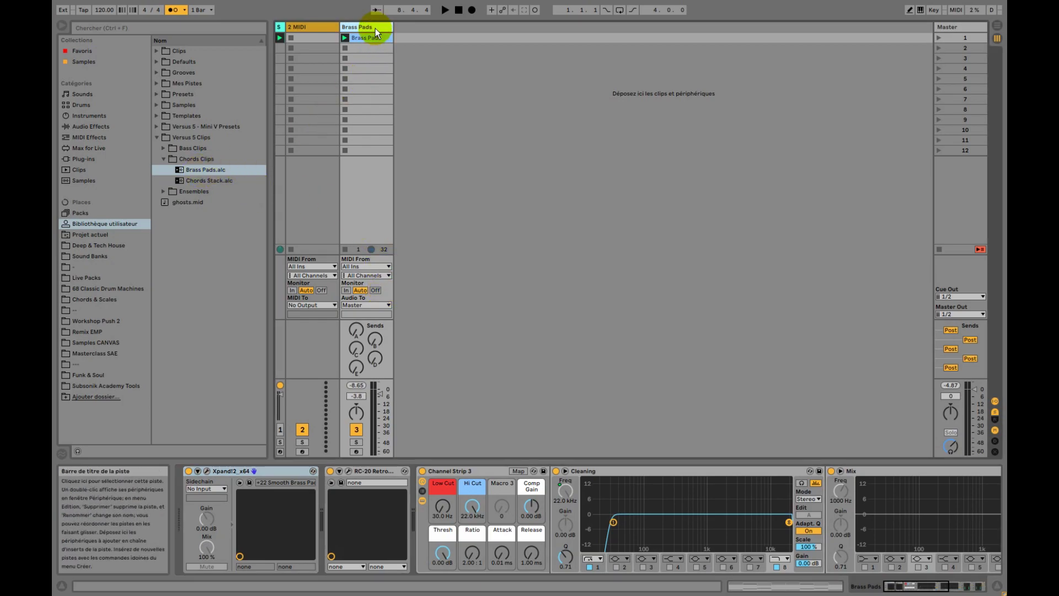
Replace the Brass Pads track with the Chords Stack clip from the Chords Clips folder, and audition it
{"action": "key", "text": "Delete"}
{"action": "left_click_drag", "start_coordinate": [220, 181], "coordinate": [360, 52]}
{"action": "left_click", "coordinate": [343, 39]}
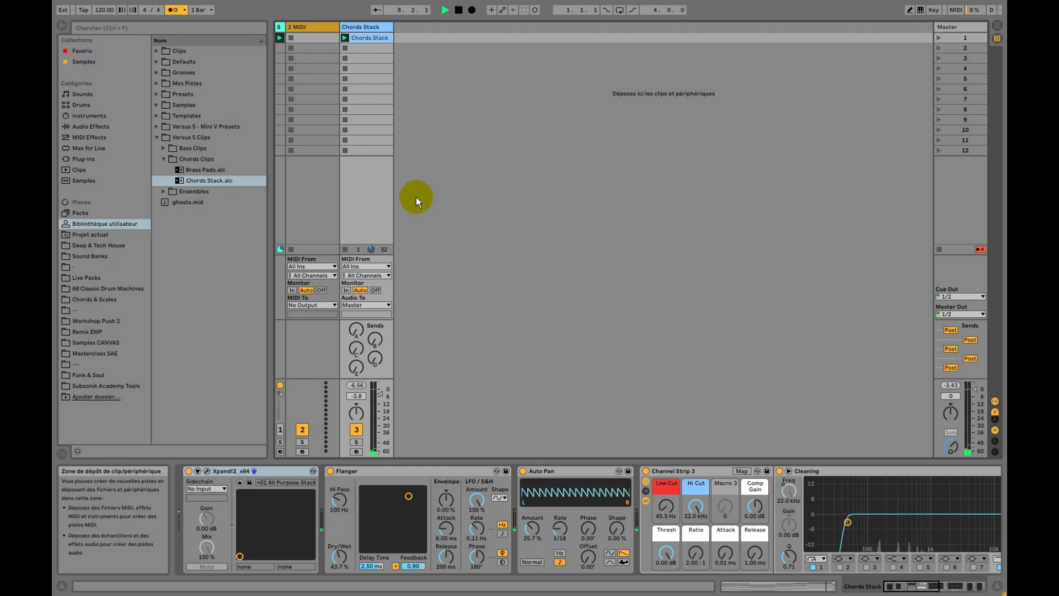
{"action": "key", "text": "space"}
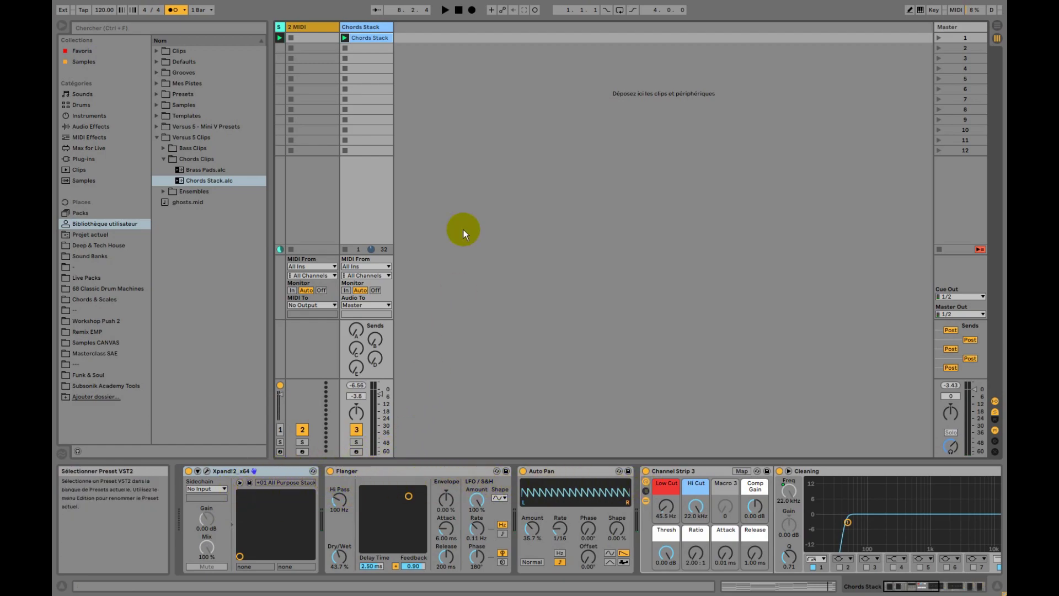
Replace the Chords Stack track with the Acid Bass & Chords set from the Ensembles folder, and audition its first scene
{"action": "left_click", "coordinate": [163, 159]}
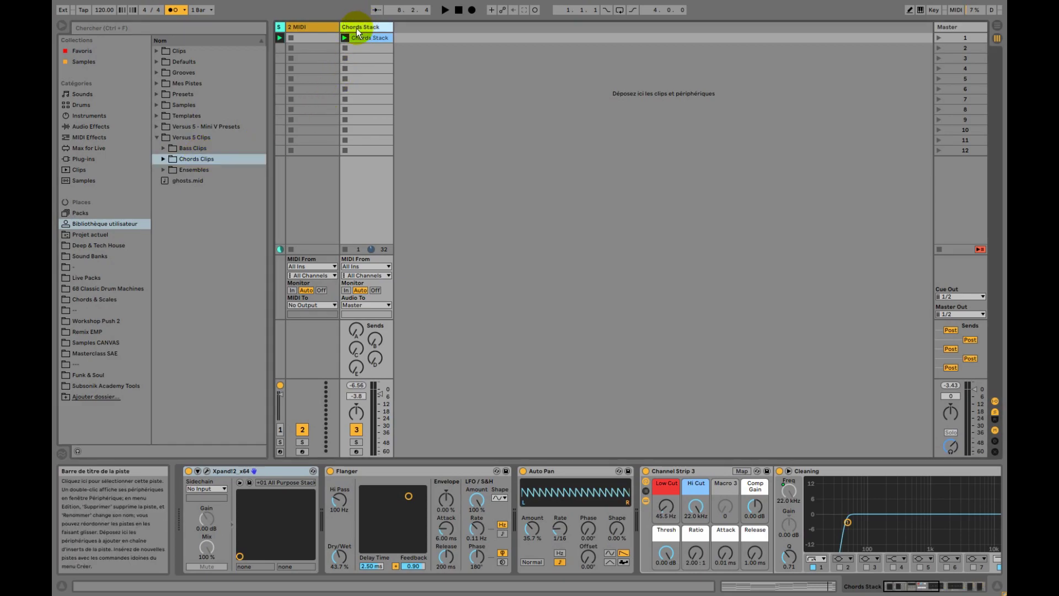
{"action": "key", "text": "Delete"}
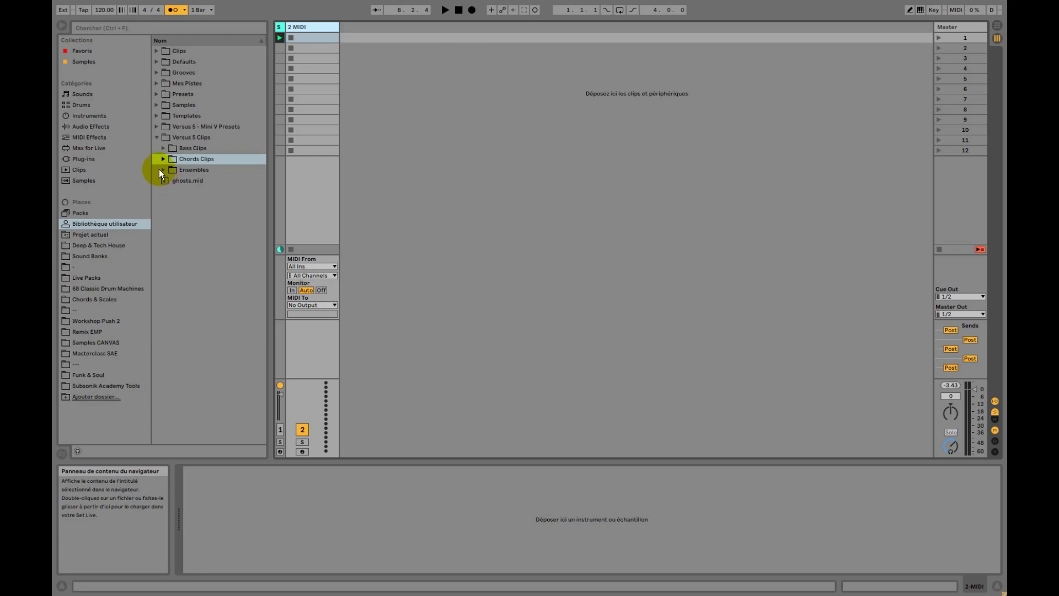
{"action": "left_click", "coordinate": [160, 170]}
{"action": "left_click", "coordinate": [163, 170]}
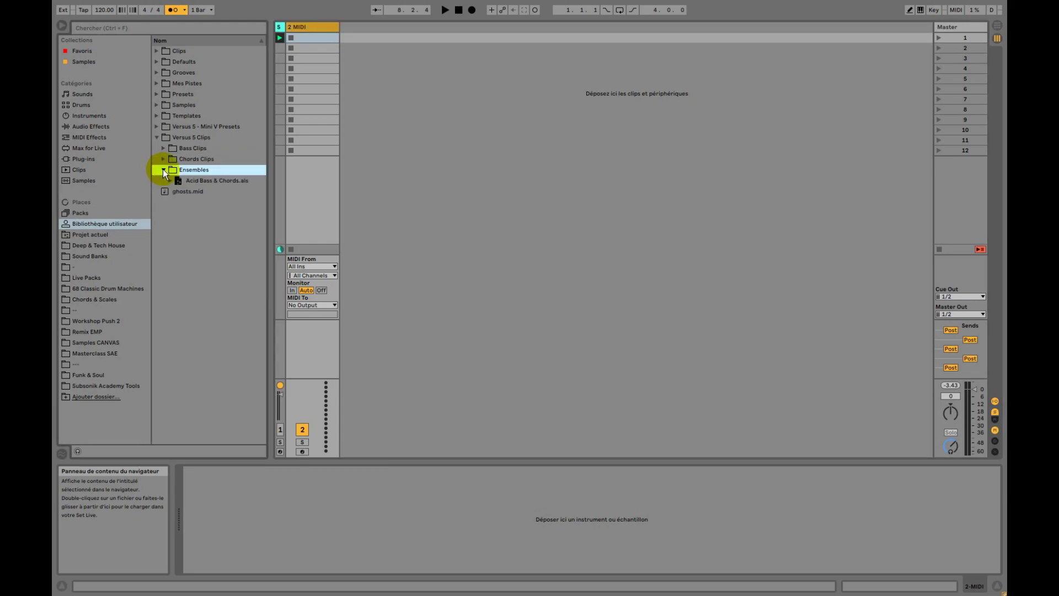
{"action": "left_click_drag", "start_coordinate": [184, 180], "coordinate": [356, 34]}
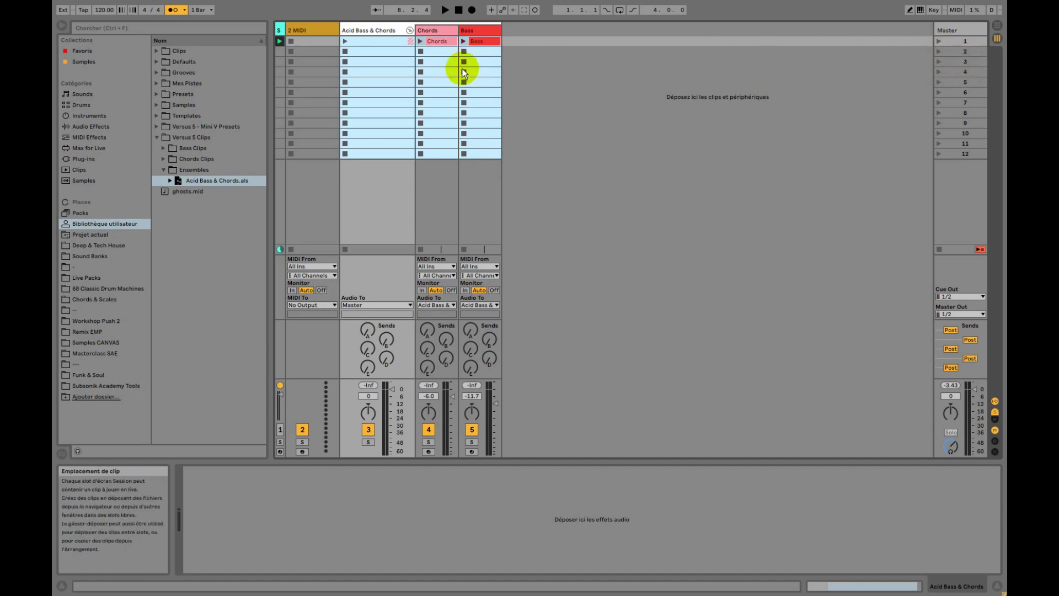
{"action": "left_click", "coordinate": [938, 41]}
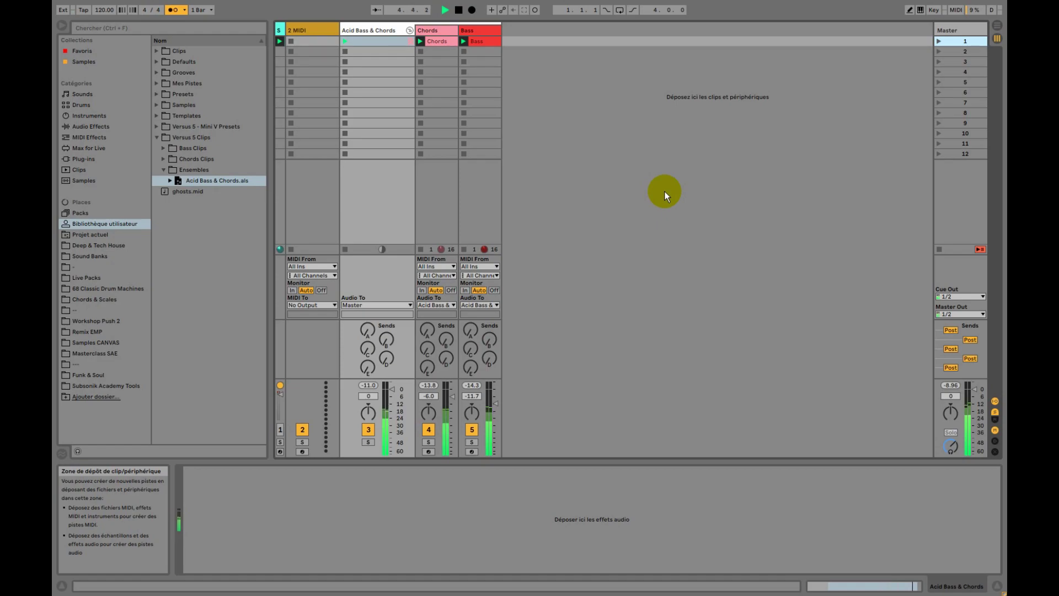
{"action": "key", "text": "space"}
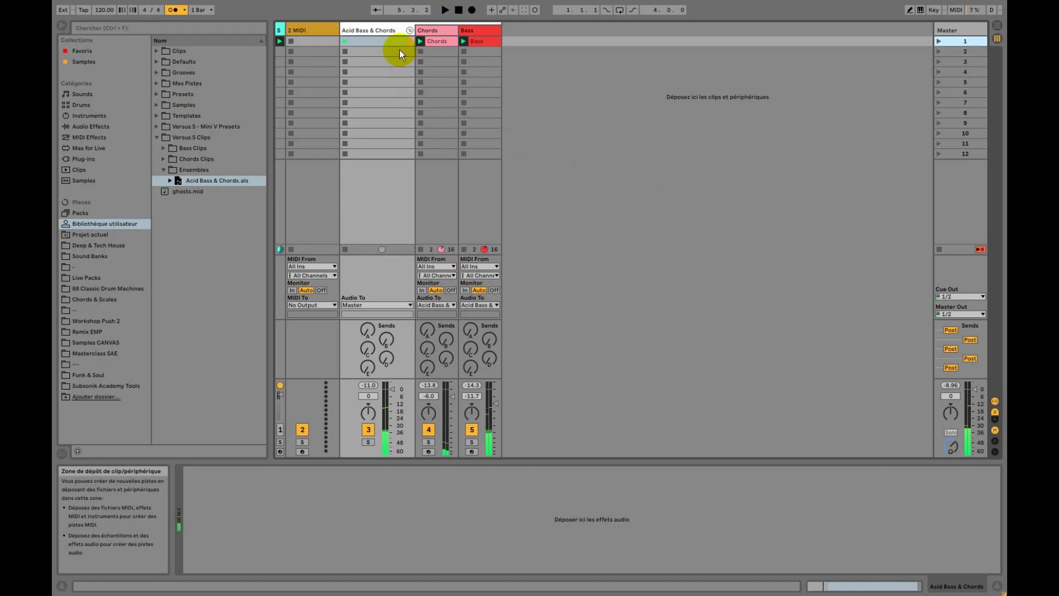
Fold the Acid Bass & Chords group and delete it from the set
{"action": "left_click", "coordinate": [409, 29]}
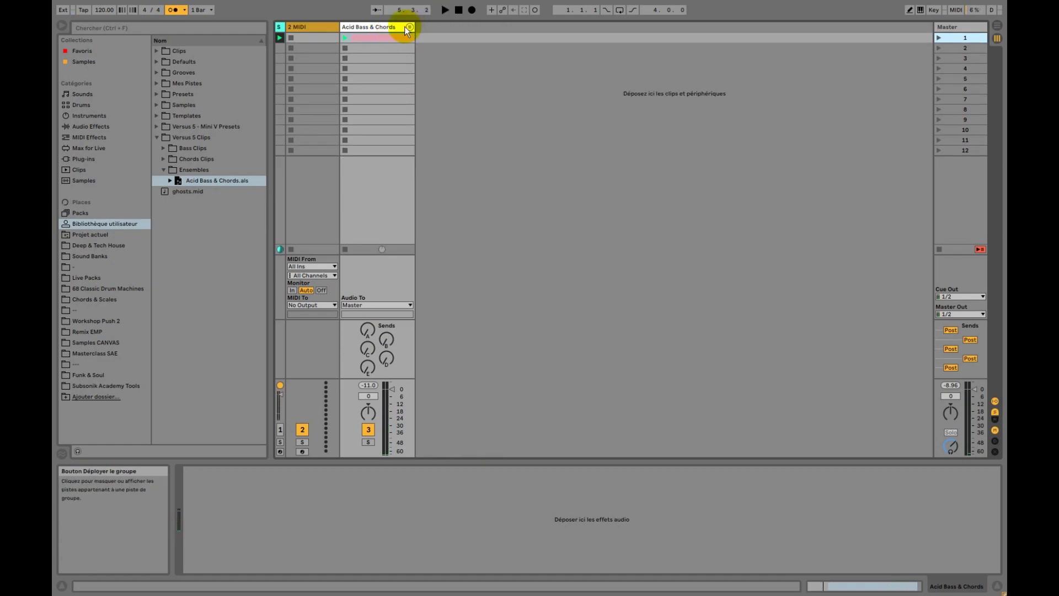
{"action": "left_click", "coordinate": [396, 27]}
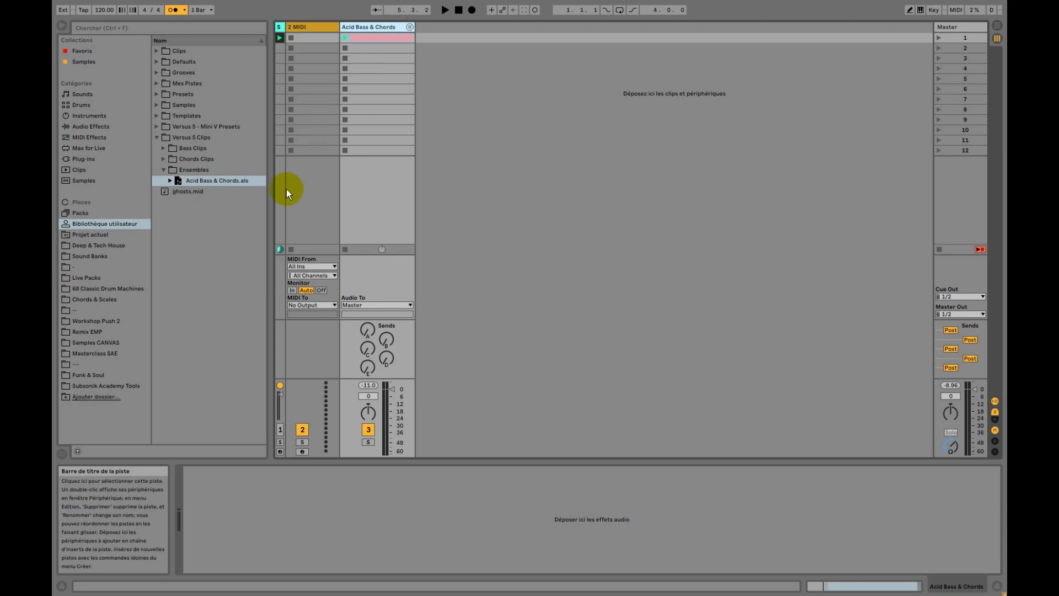
{"action": "key", "text": "Delete"}
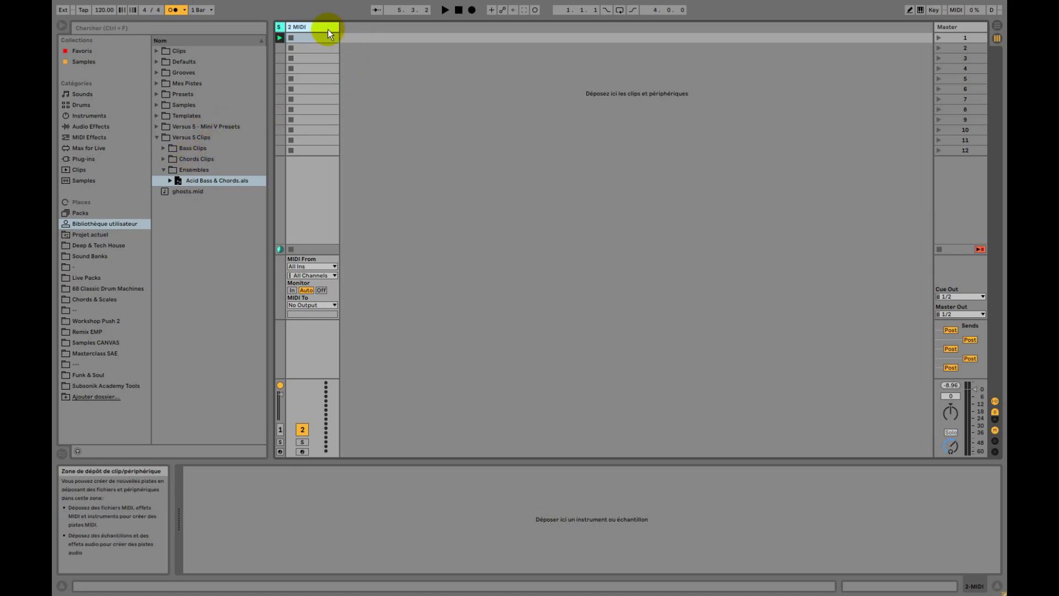
Load the Xpand!2_x64 synth plug-in from the Air Music folder onto the empty MIDI track
{"action": "left_click", "coordinate": [78, 159]}
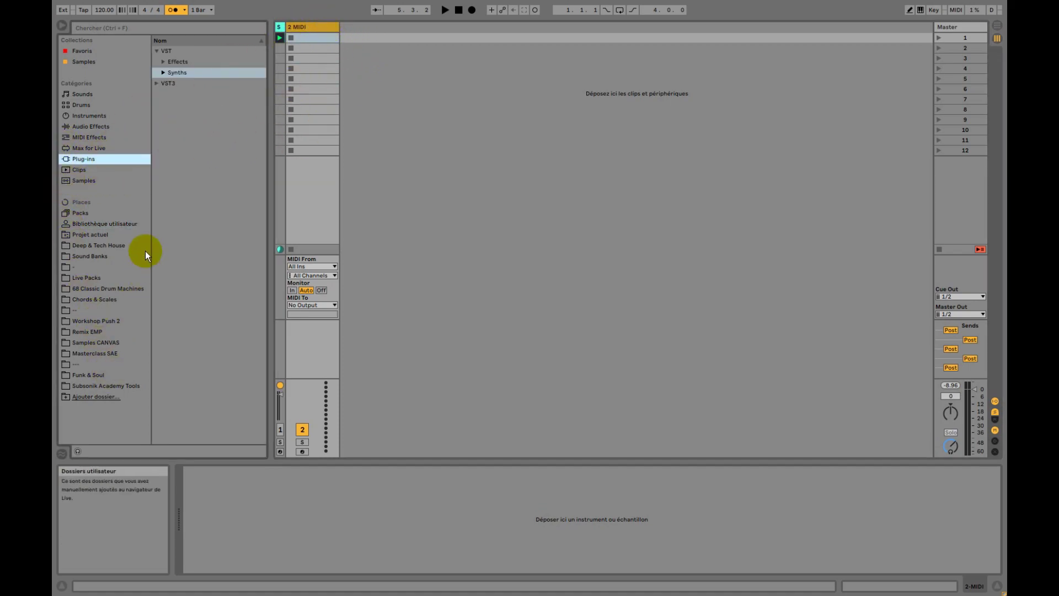
{"action": "left_click", "coordinate": [163, 72]}
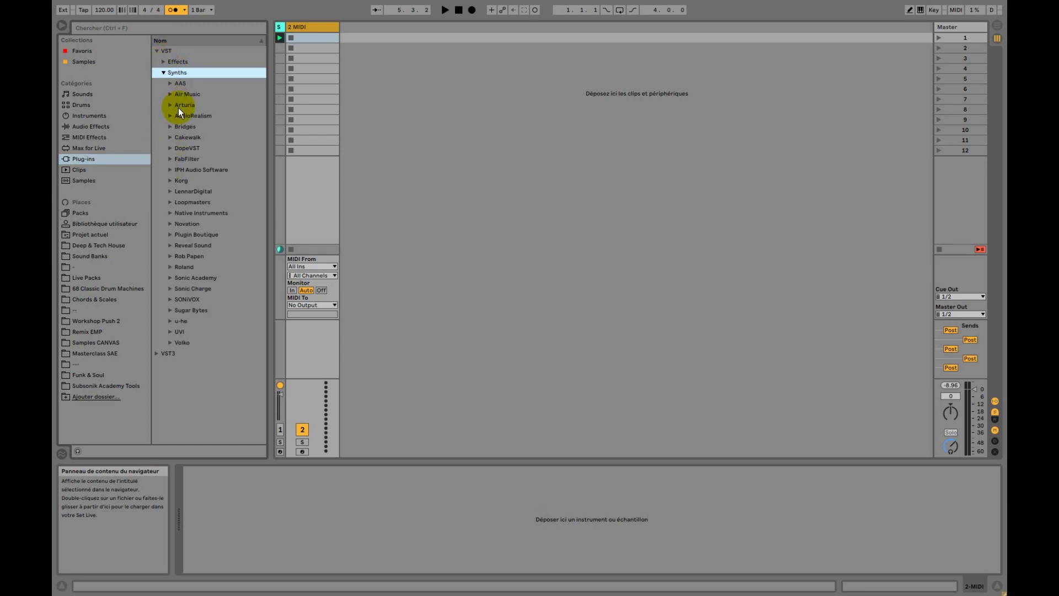
{"action": "left_click", "coordinate": [171, 95]}
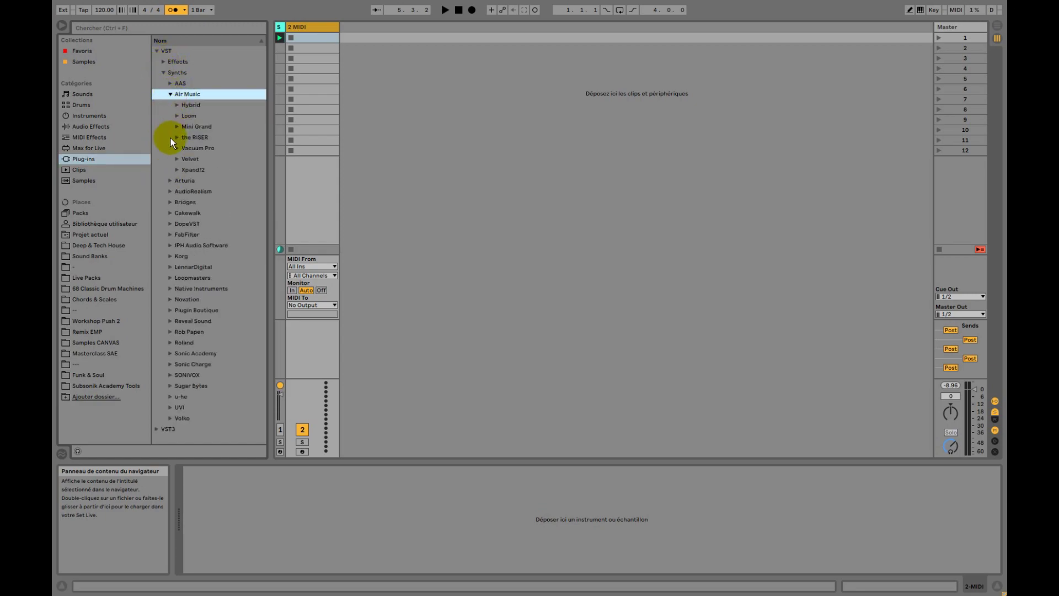
{"action": "left_click", "coordinate": [178, 171]}
{"action": "left_click_drag", "start_coordinate": [216, 182], "coordinate": [319, 38]}
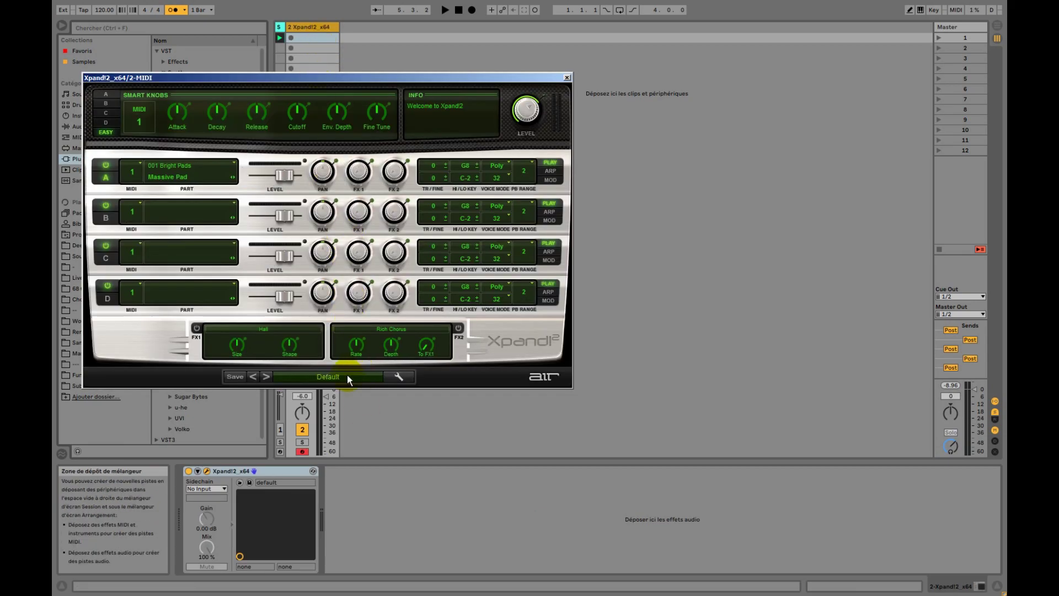
Audition Xpand!2's Synth Basses presets starting from +01 Attack Thumper, choose +04 Love The 80s, and close the plug-in window
{"action": "left_click", "coordinate": [346, 375]}
{"action": "mouse_move", "coordinate": [303, 510]}
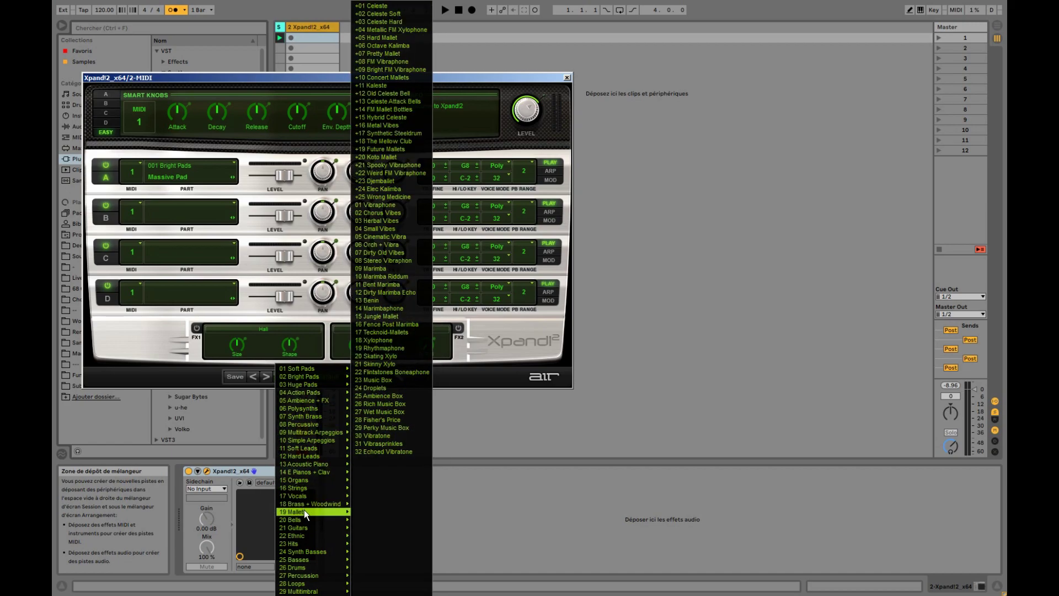
{"action": "mouse_move", "coordinate": [309, 551]}
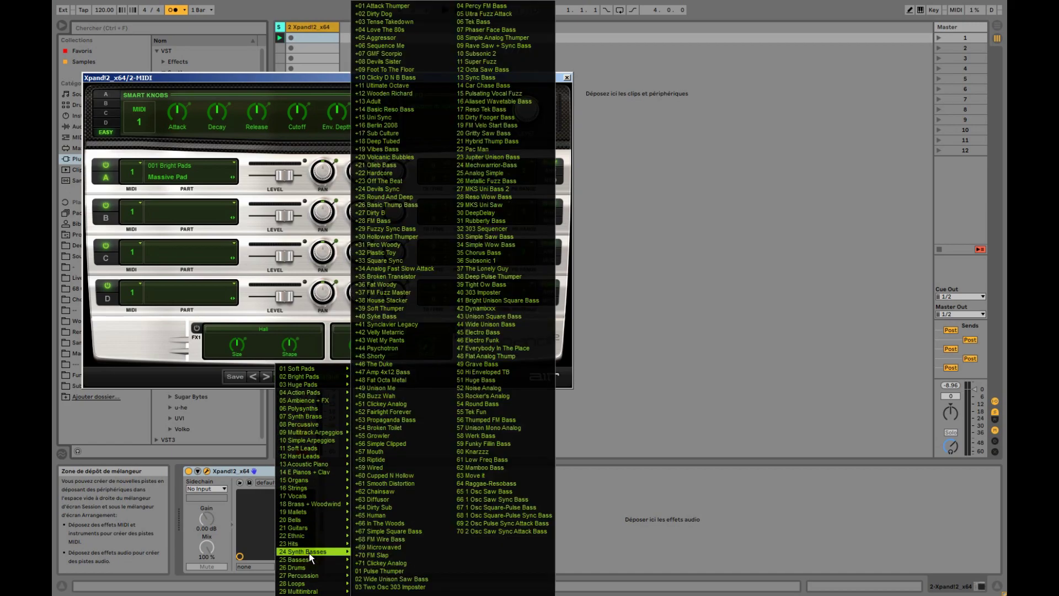
{"action": "left_click", "coordinate": [429, 10]}
{"action": "left_click_drag", "start_coordinate": [421, 78], "coordinate": [747, 74]}
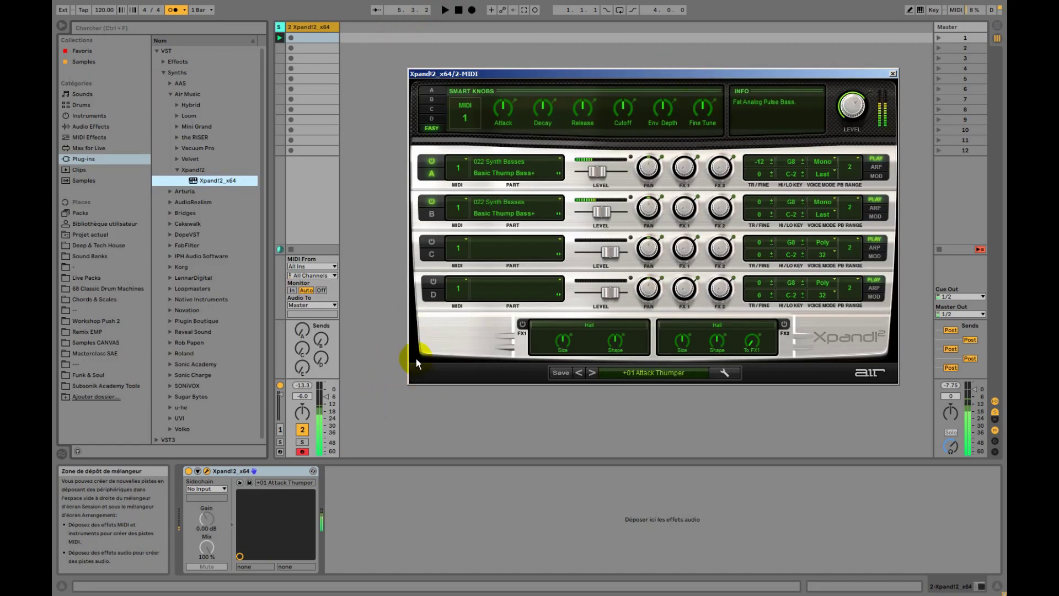
{"action": "left_click", "coordinate": [592, 372]}
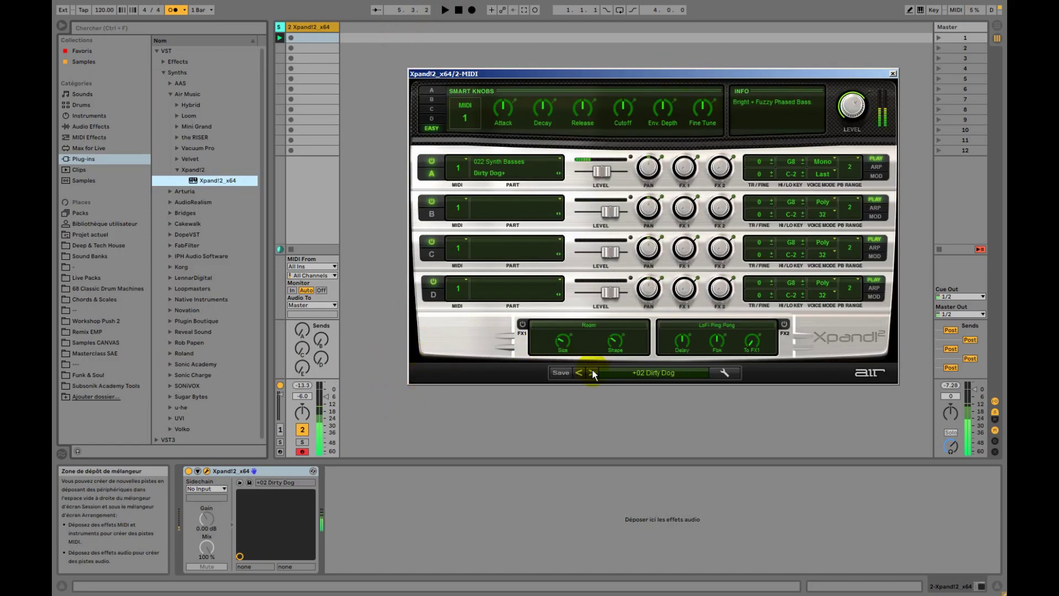
{"action": "left_click", "coordinate": [592, 372]}
{"action": "left_click", "coordinate": [592, 372]}
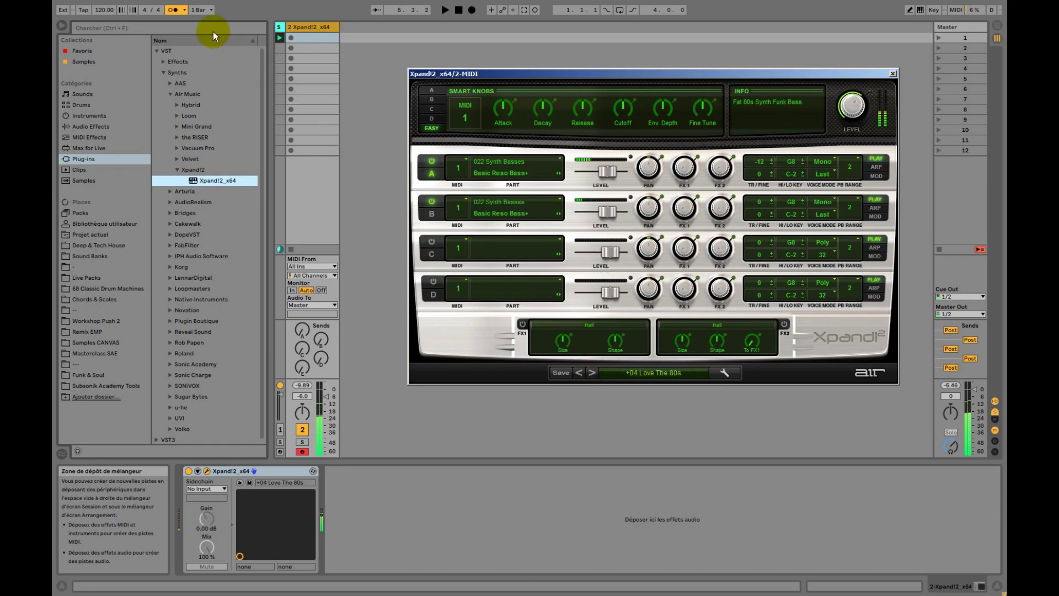
{"action": "left_click", "coordinate": [893, 73]}
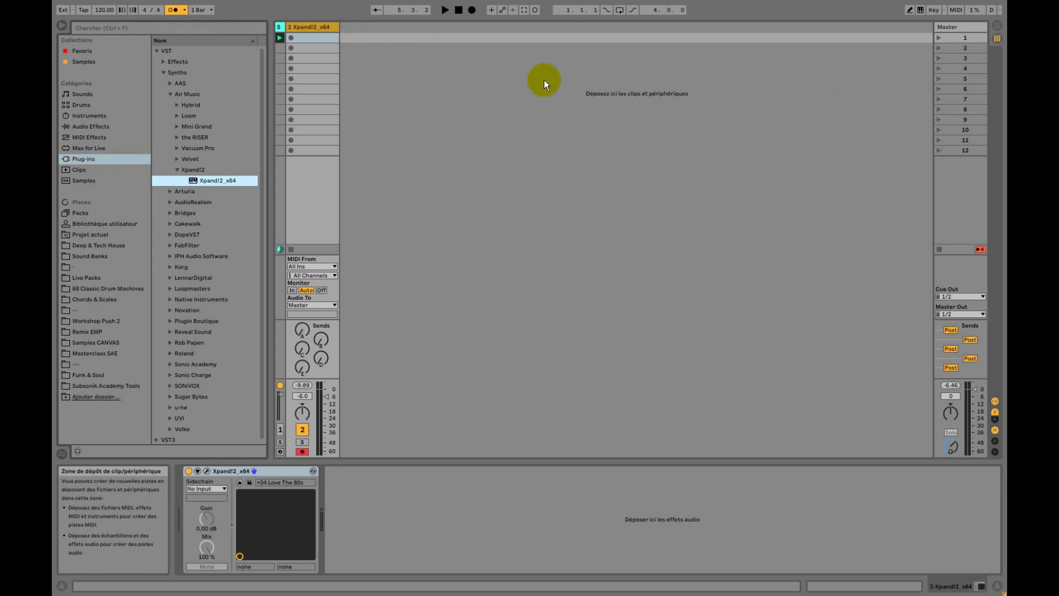
Record a MIDI bass clip in the Xpand!2 track's first slot and shorten its loop to four bars
{"action": "left_click", "coordinate": [291, 38]}
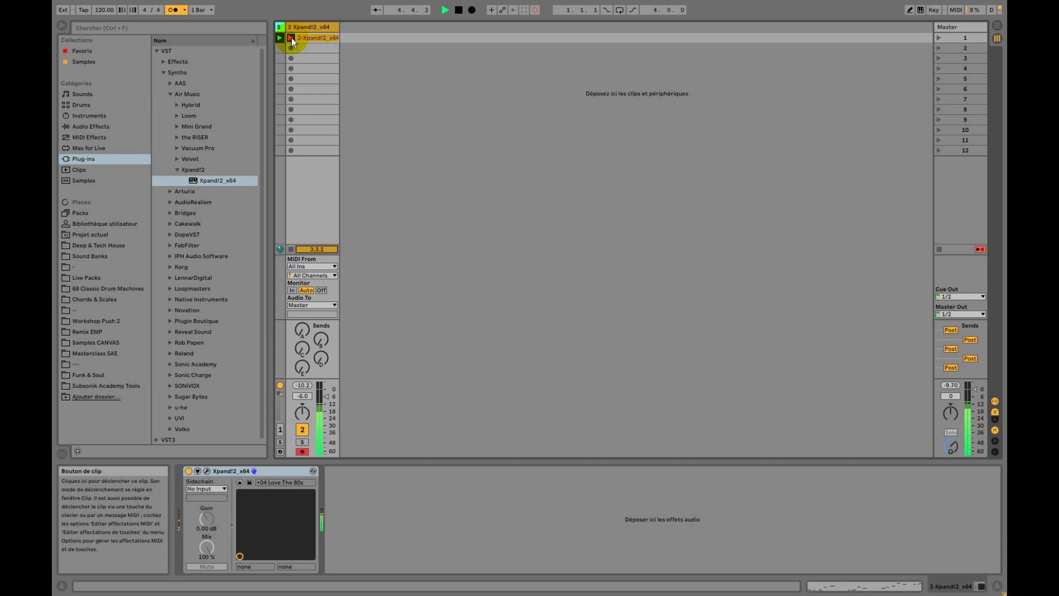
{"action": "key", "text": "space"}
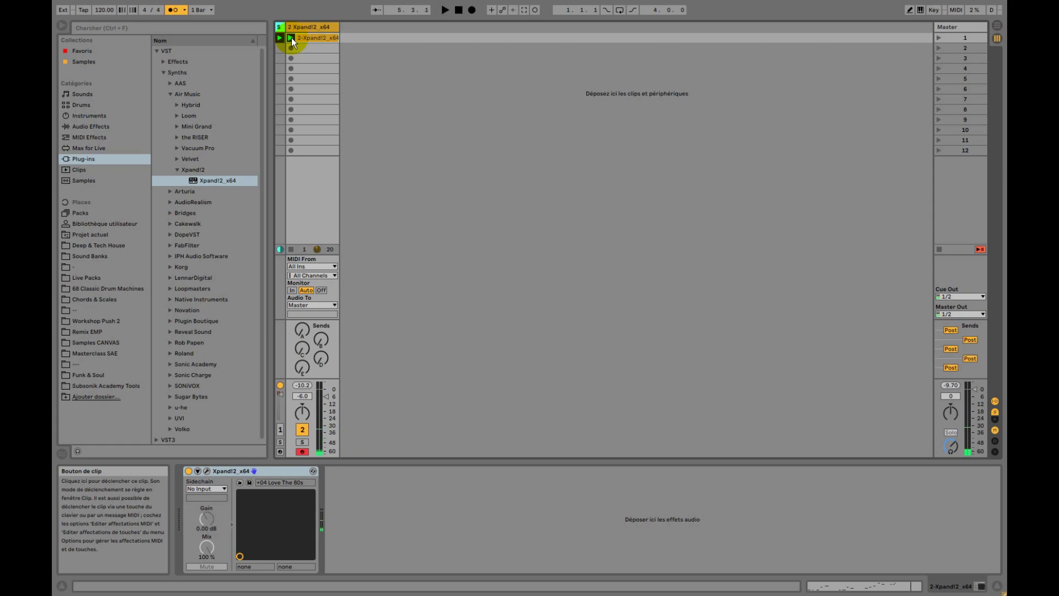
{"action": "double_click", "coordinate": [319, 37]}
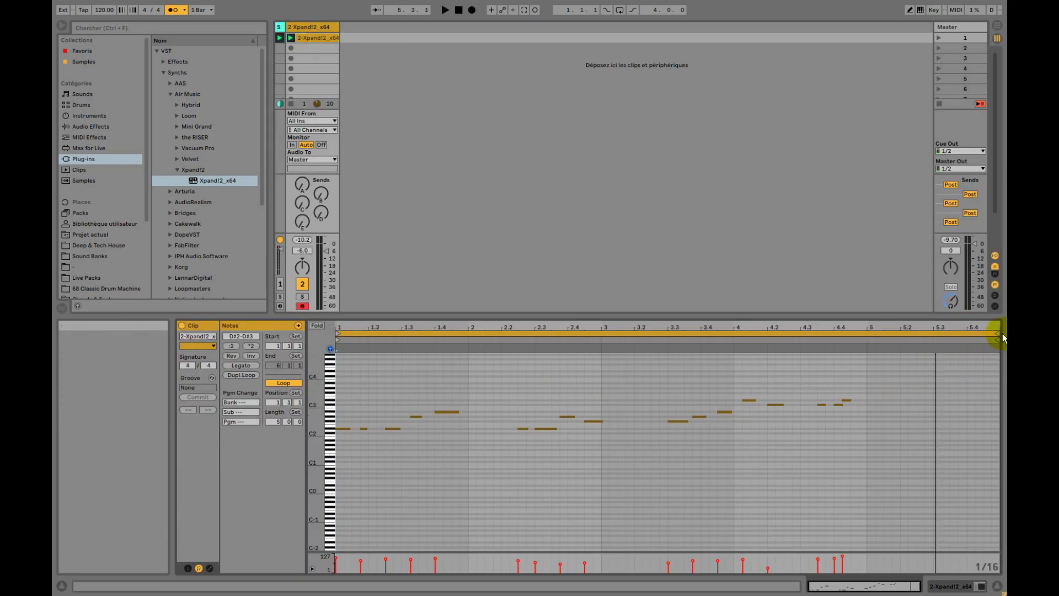
{"action": "left_click_drag", "start_coordinate": [1002, 336], "coordinate": [865, 341]}
Rename both the Xpand!2 track and its recorded clip as Bass LP
{"action": "right_click", "coordinate": [317, 26]}
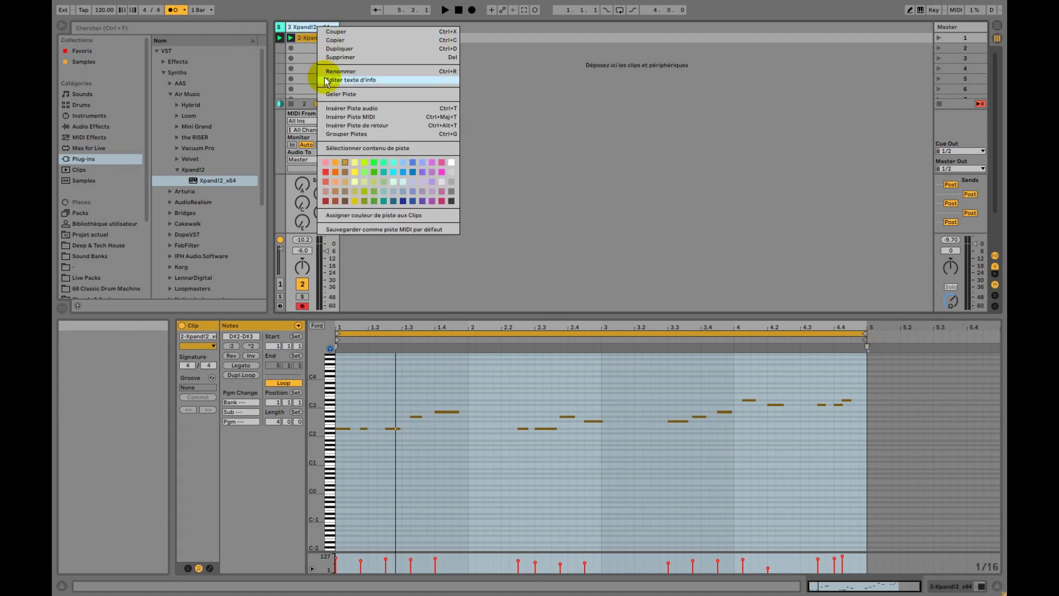
{"action": "left_click", "coordinate": [336, 71]}
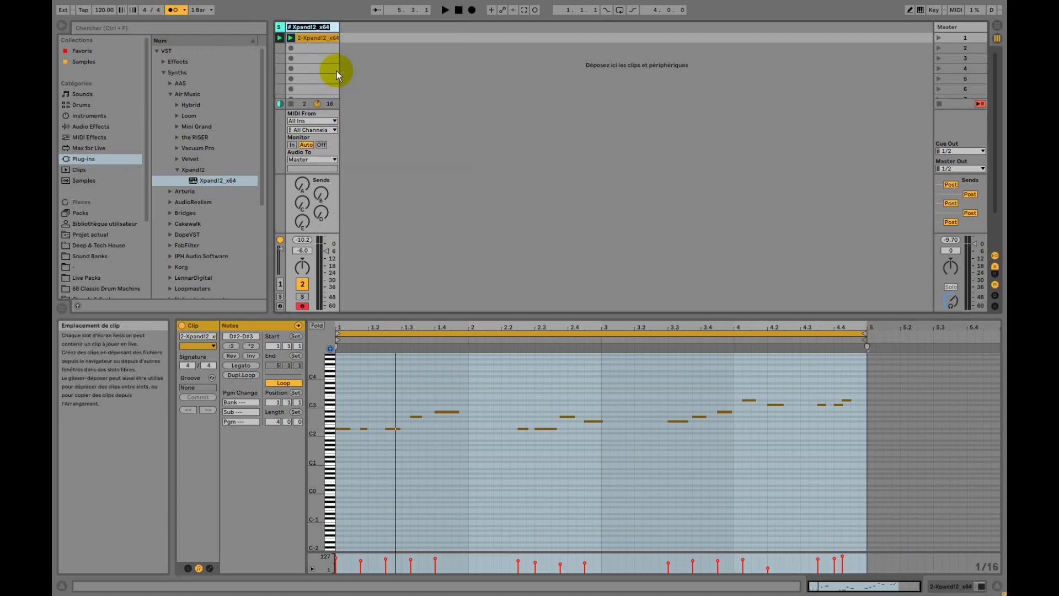
{"action": "type", "text": "Bass LP"}
{"action": "key", "text": "Return"}
{"action": "right_click", "coordinate": [326, 37]}
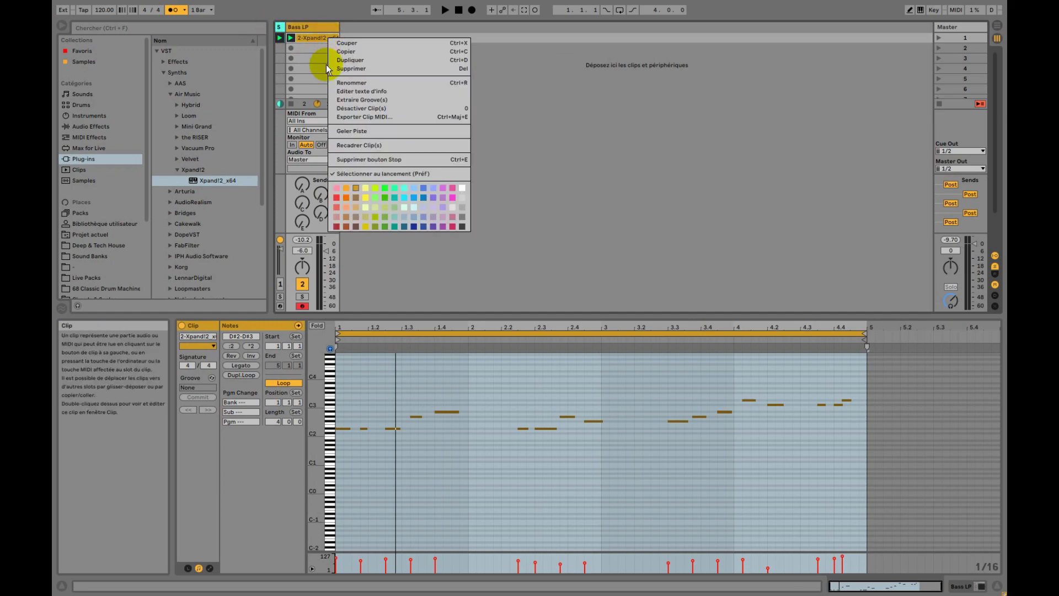
{"action": "left_click", "coordinate": [339, 82]}
{"action": "type", "text": "Bass LP"}
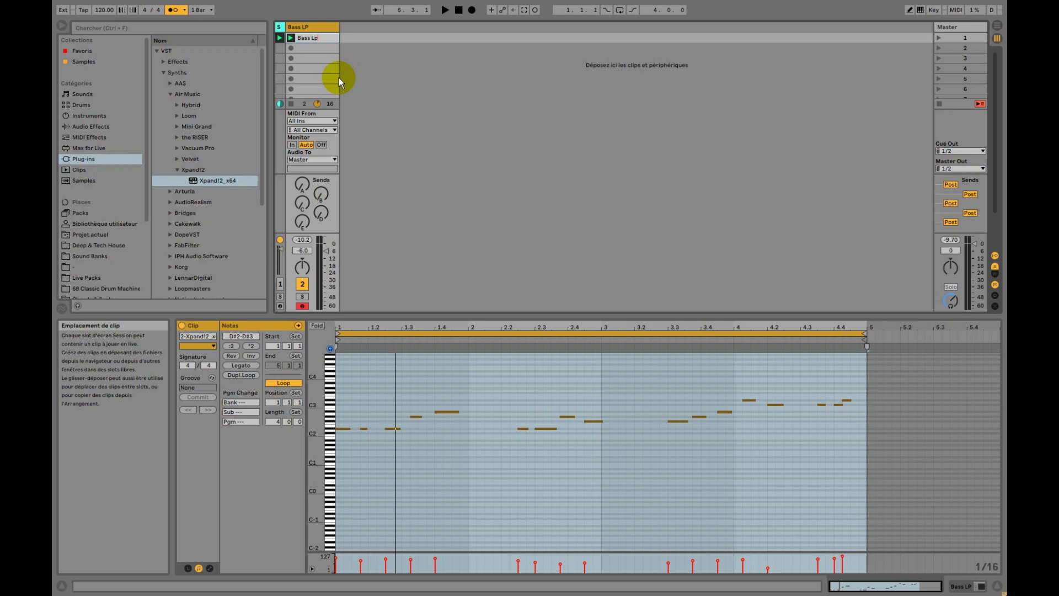
{"action": "key", "text": "Return"}
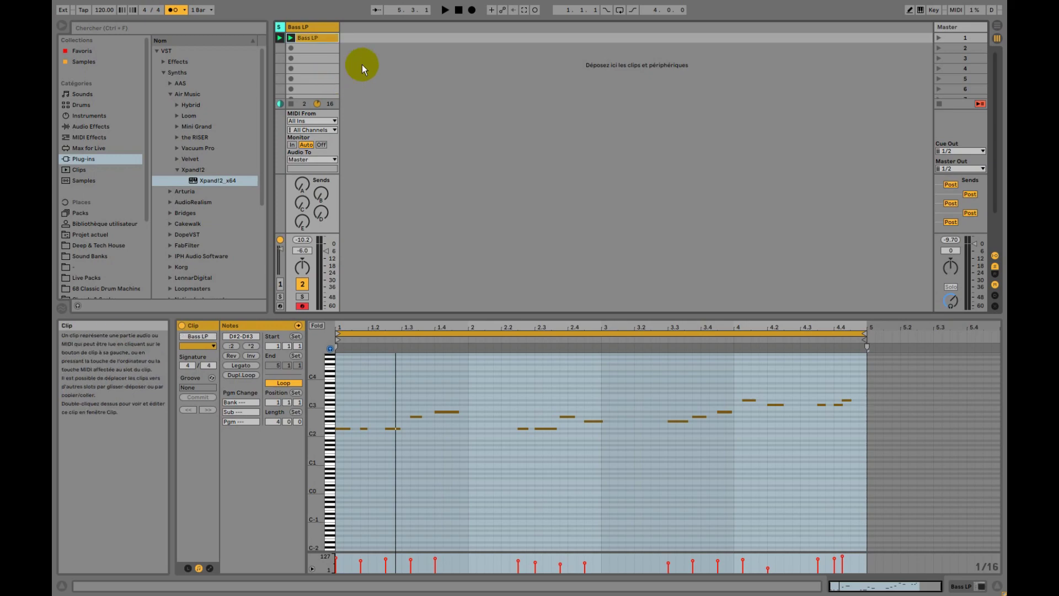
Color the Bass LP track and its clip red
{"action": "right_click", "coordinate": [326, 29]}
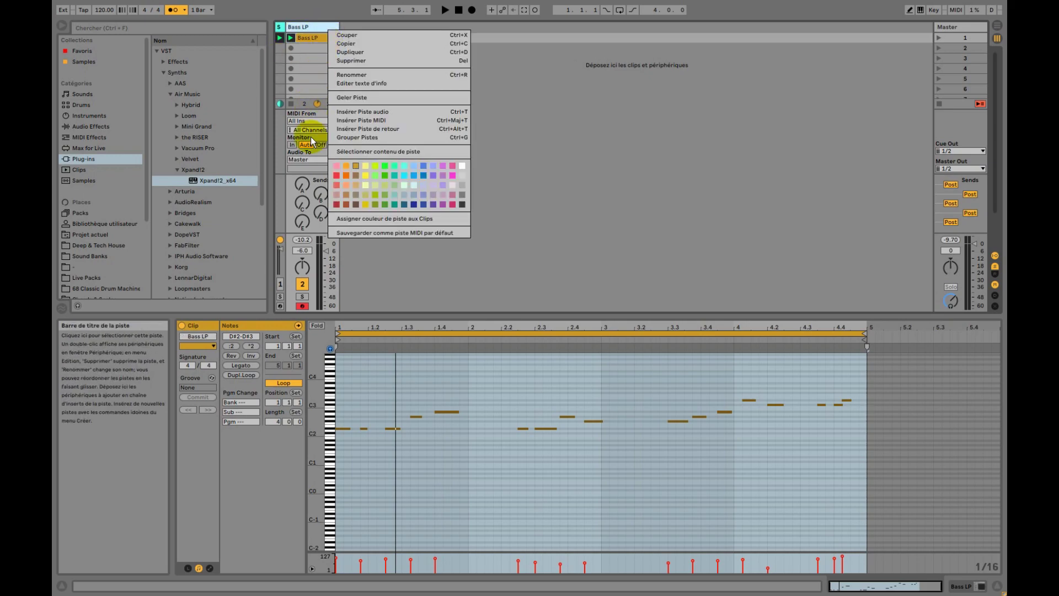
{"action": "left_click", "coordinate": [338, 175]}
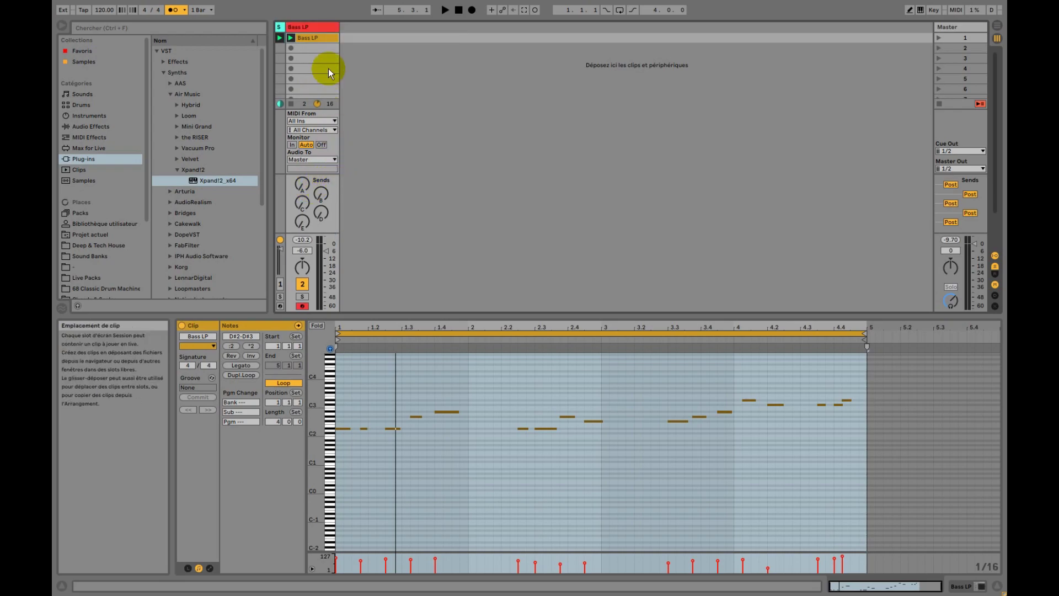
{"action": "right_click", "coordinate": [332, 38]}
{"action": "left_click", "coordinate": [343, 195]}
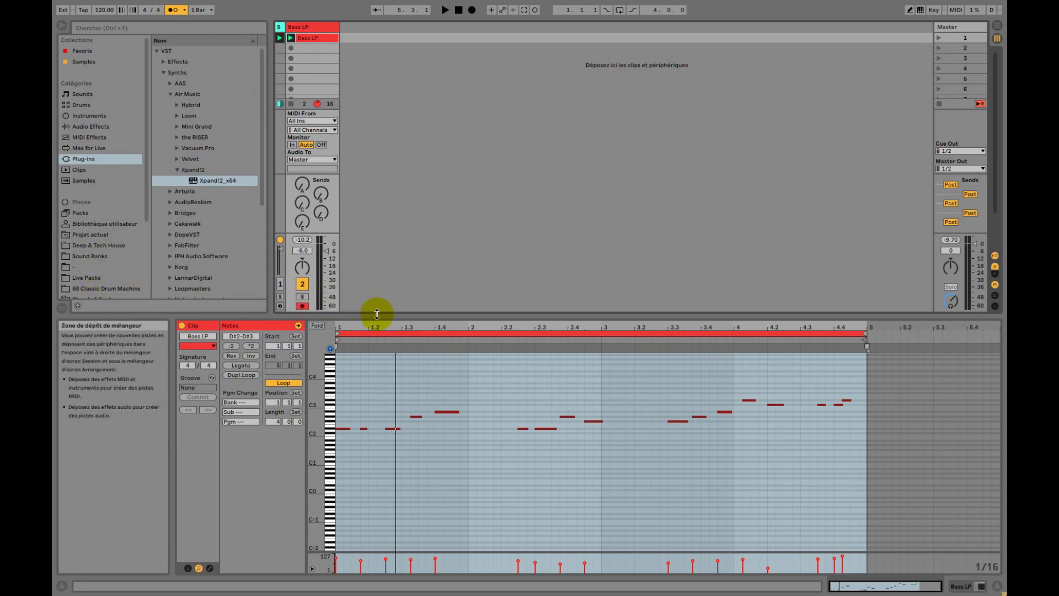
Shrink the note editor and save the Bass LP clip into the user library's Bass Clips folder under Versus 5 Clips
{"action": "left_click_drag", "start_coordinate": [375, 313], "coordinate": [363, 503]}
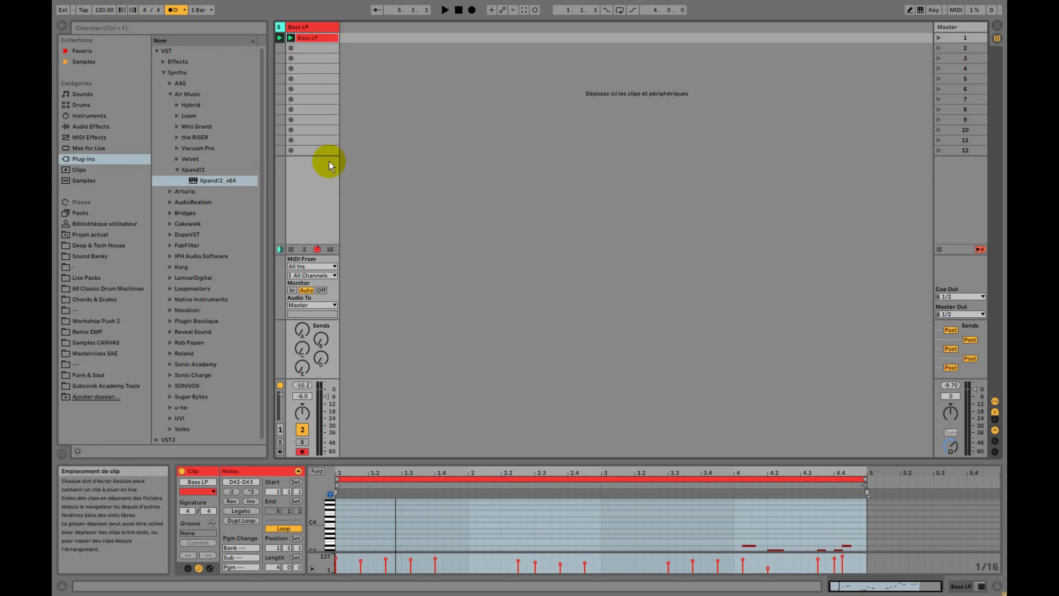
{"action": "left_click", "coordinate": [94, 223]}
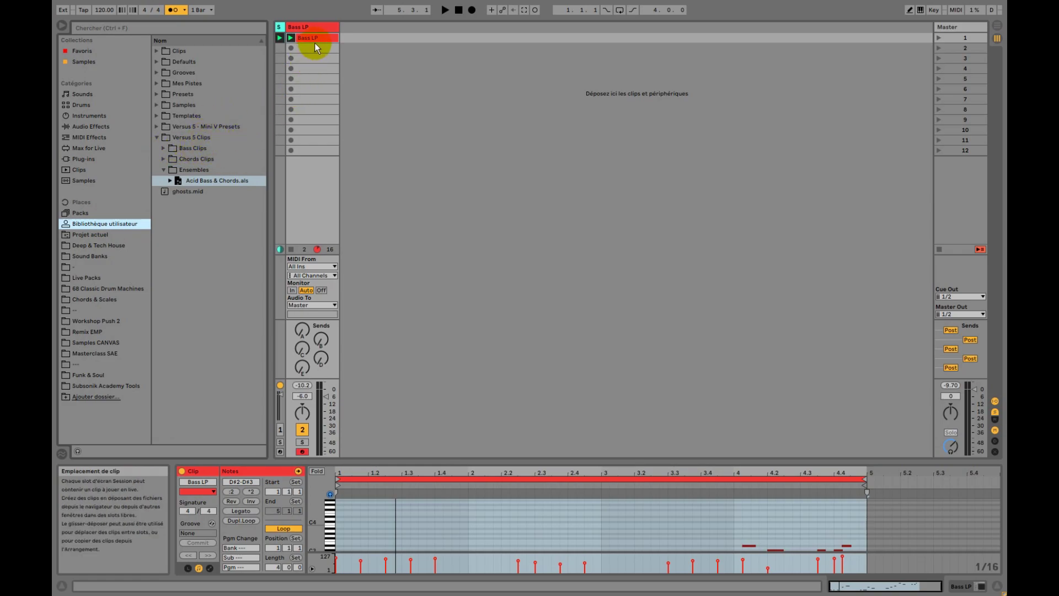
{"action": "left_click", "coordinate": [319, 26]}
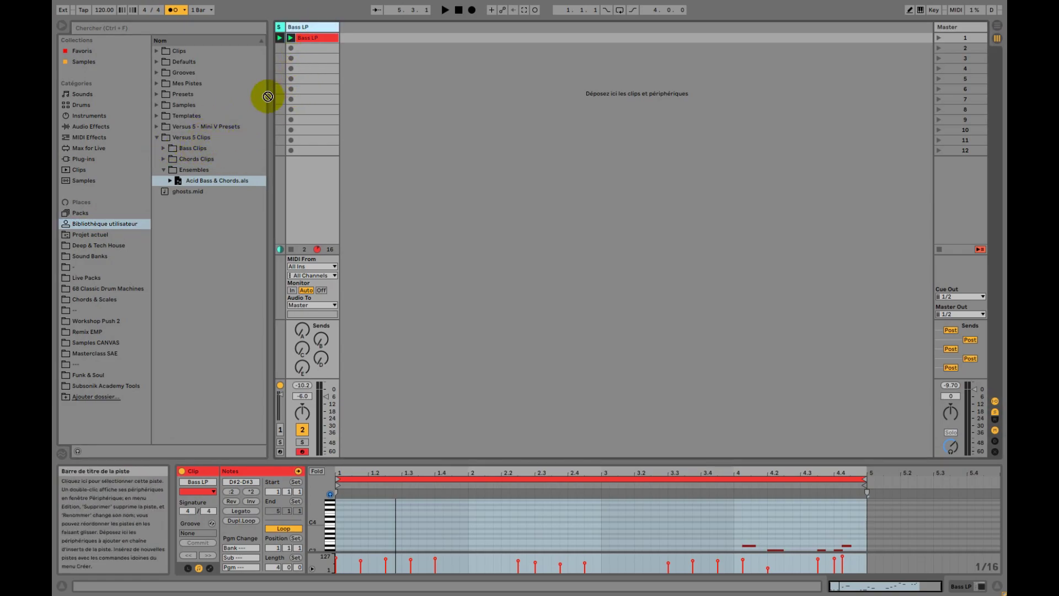
{"action": "left_click", "coordinate": [326, 36]}
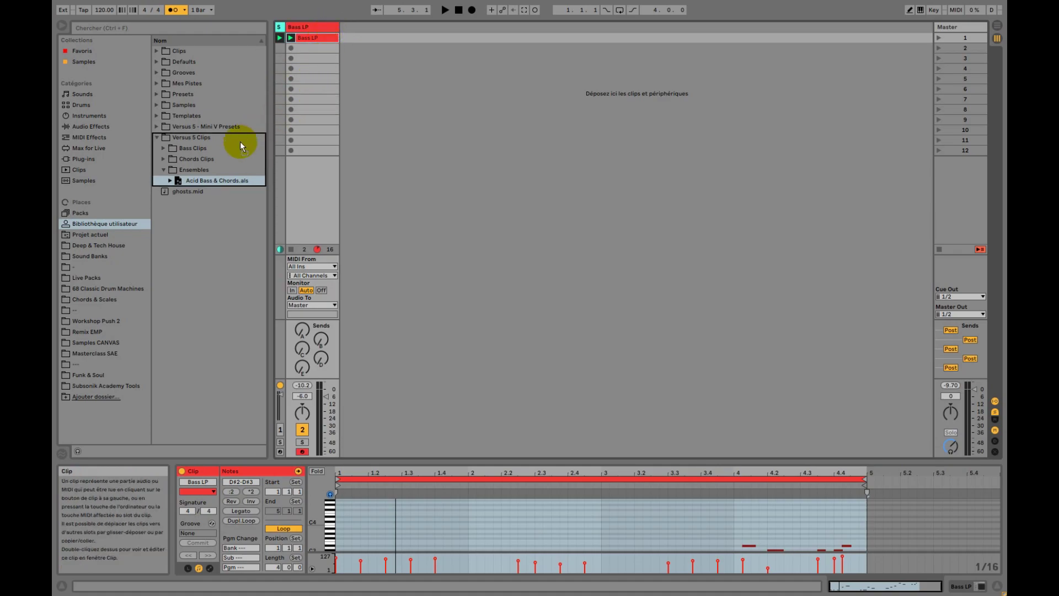
{"action": "left_click", "coordinate": [193, 149]}
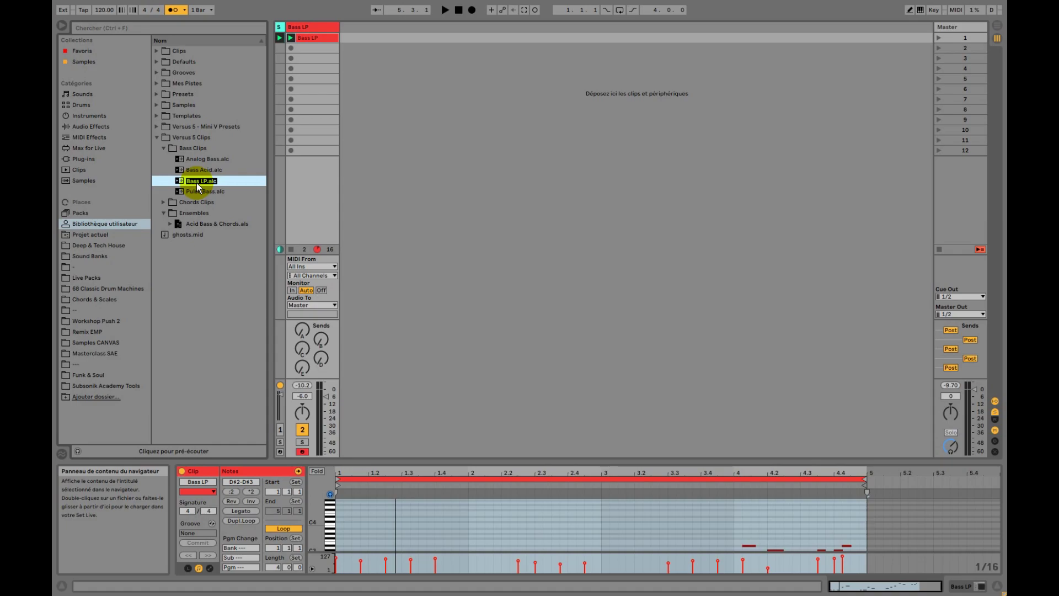
Keep the saved clip's name Bass LP.alc and delete the Bass LP track from the set
{"action": "key", "text": "Return"}
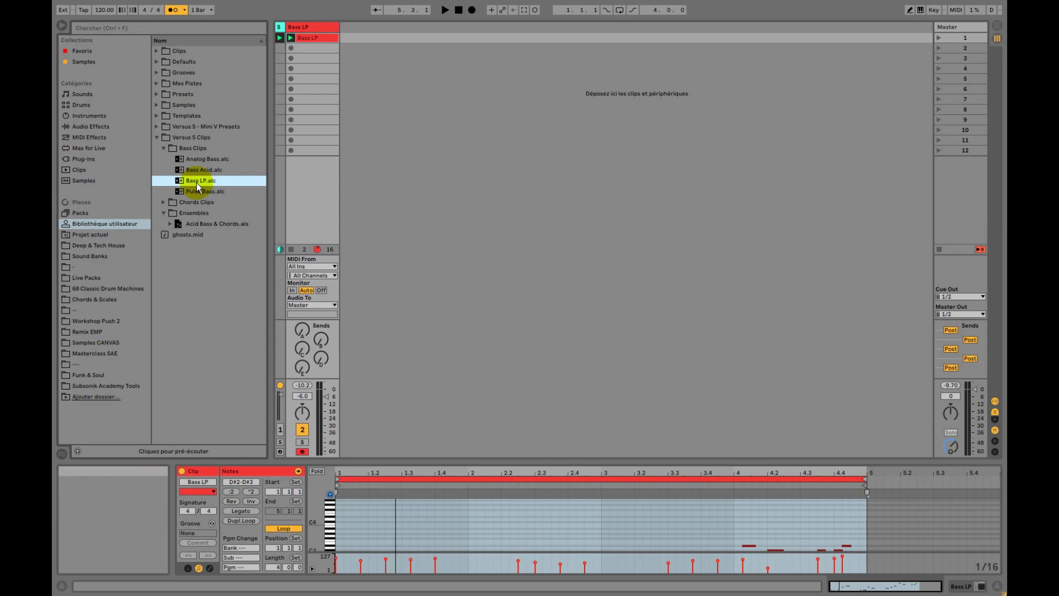
{"action": "left_click", "coordinate": [318, 29]}
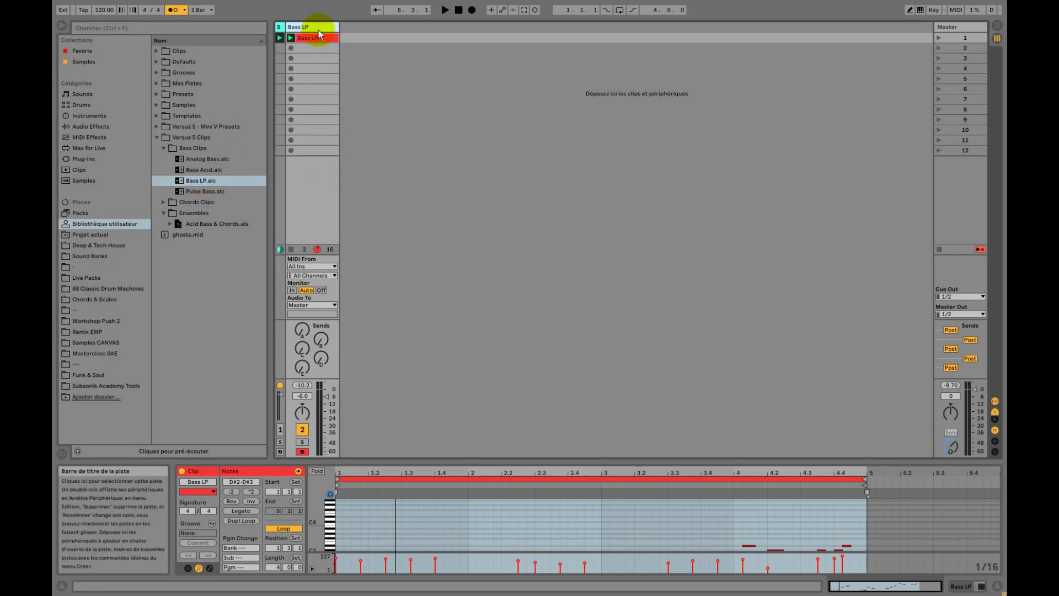
{"action": "key", "text": "Delete"}
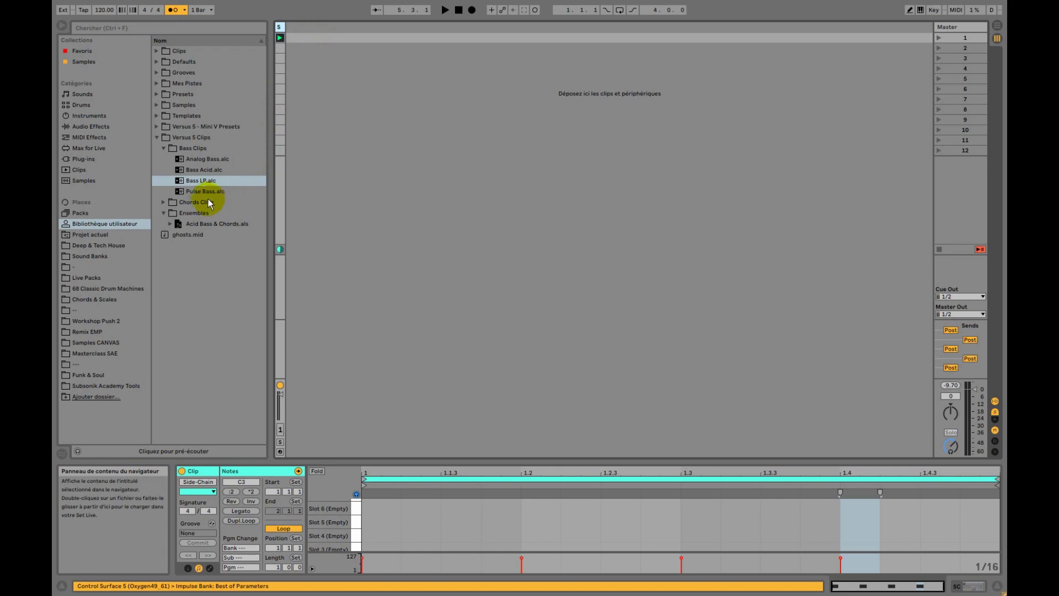
Load Bass LP.alc from the Bass Clips folder into the empty Session area as a new track
{"action": "left_click", "coordinate": [204, 182]}
{"action": "left_click_drag", "start_coordinate": [204, 181], "coordinate": [377, 175]}
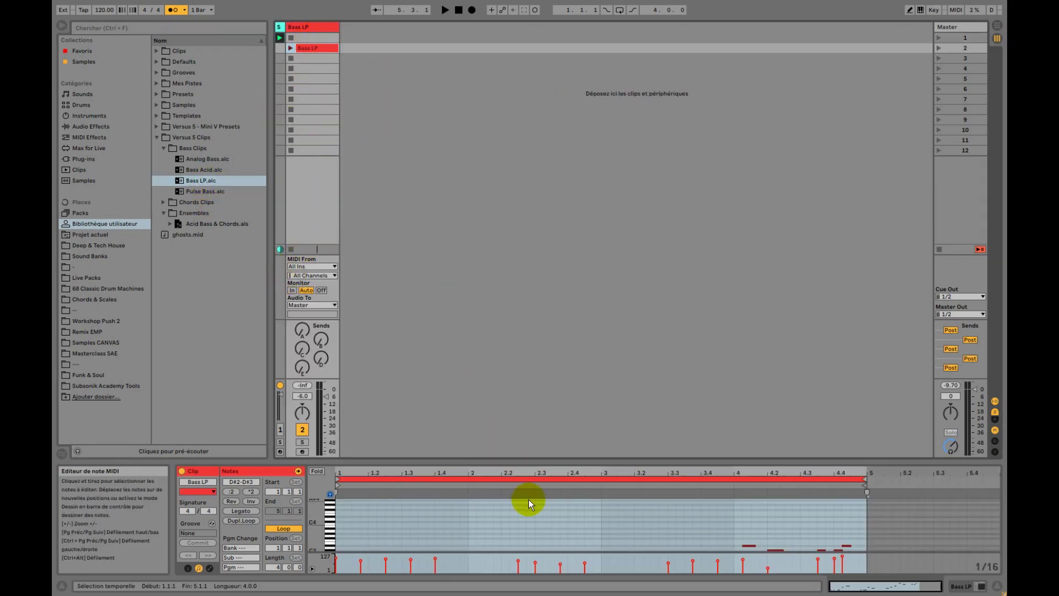
{"action": "scroll", "coordinate": [543, 511], "scroll_direction": "down", "scroll_amount": 2}
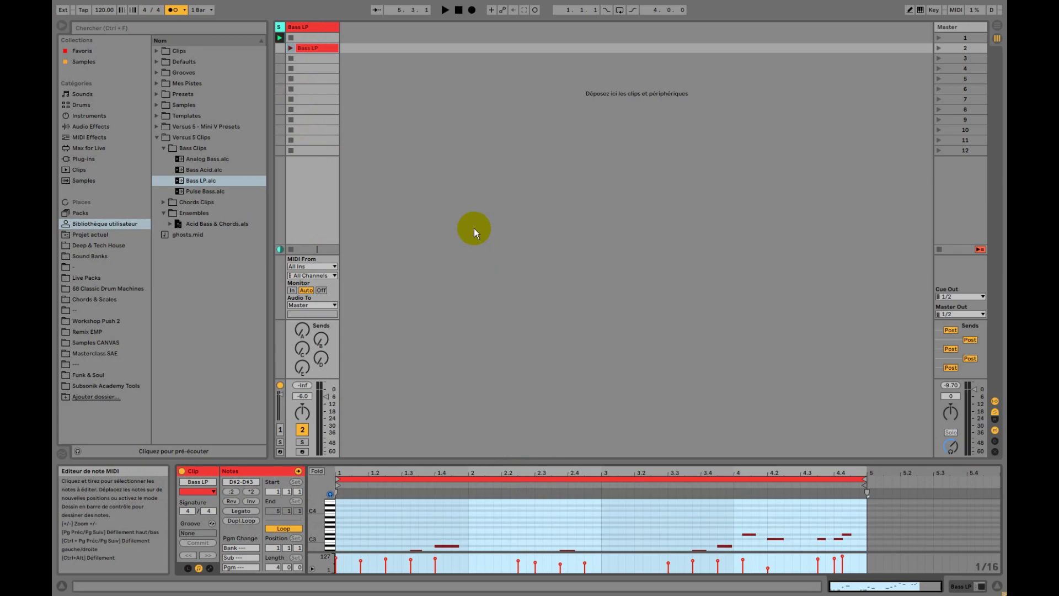
Inspect the reloaded Bass LP track's Xpand!2 instrument in its plug-in window, and close the window
{"action": "left_click", "coordinate": [309, 31]}
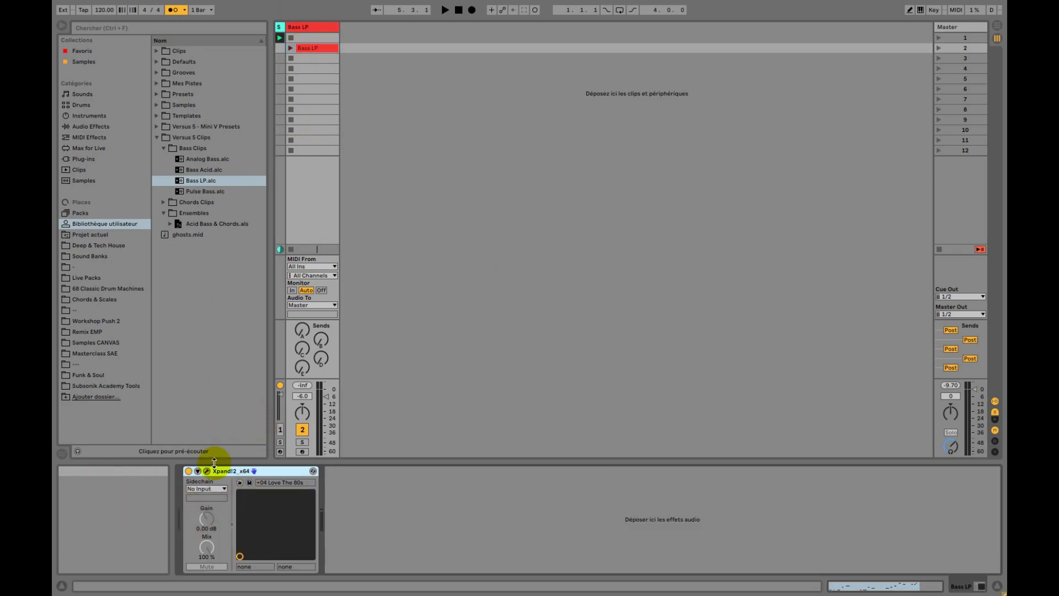
{"action": "left_click", "coordinate": [208, 471]}
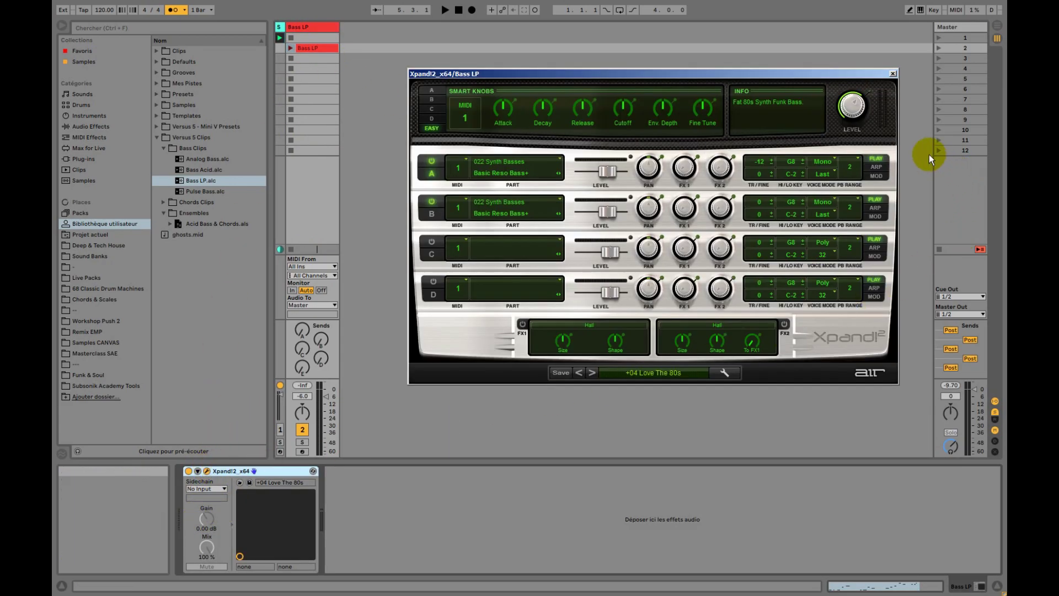
{"action": "left_click", "coordinate": [892, 72]}
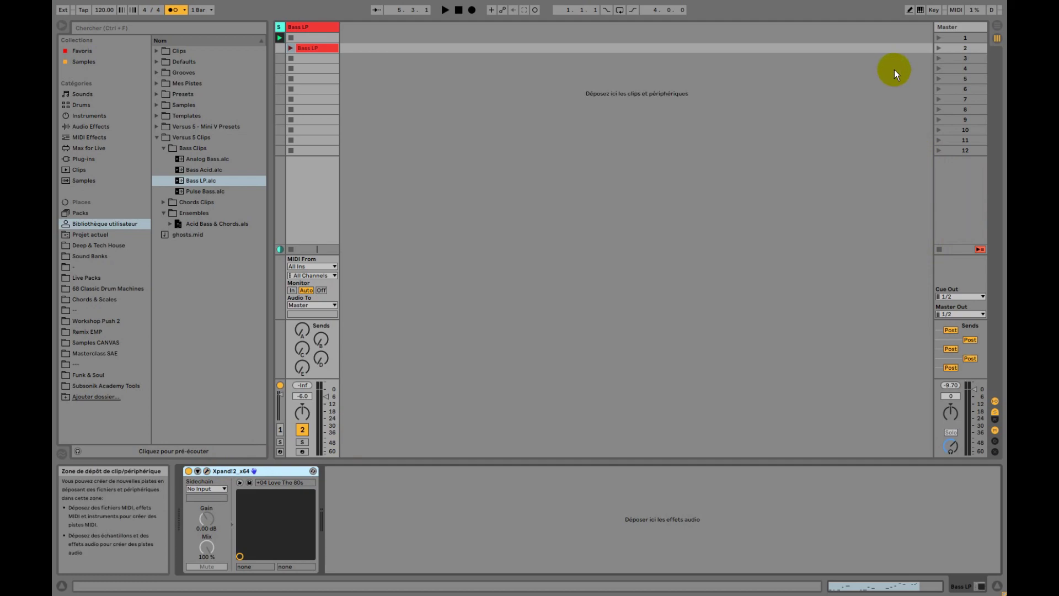
Play the Bass LP clip by launching scene 2, turn off the metronome and stop playback
{"action": "left_click", "coordinate": [938, 48]}
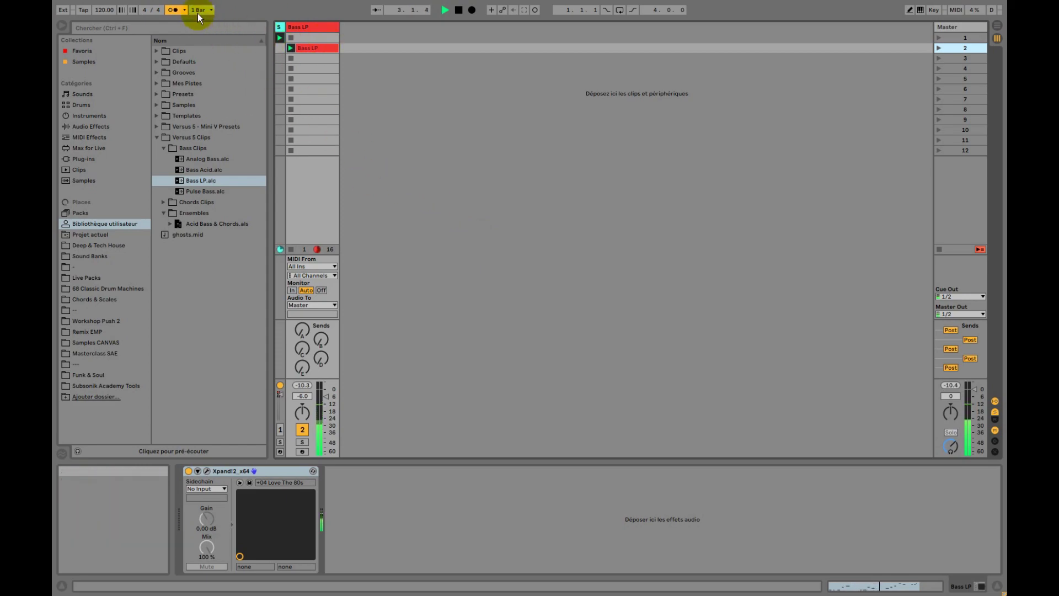
{"action": "left_click", "coordinate": [172, 10]}
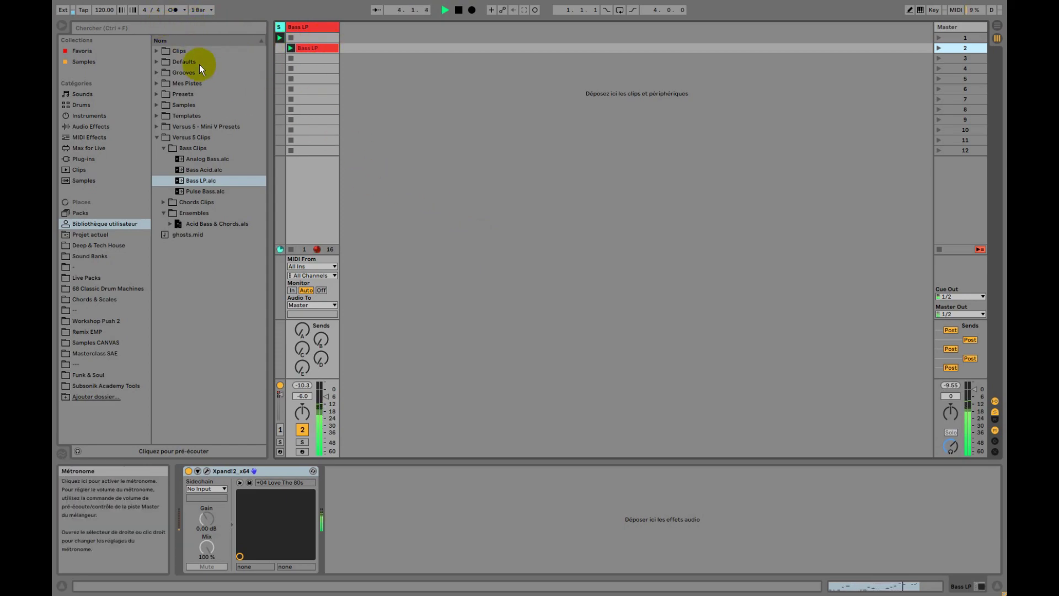
{"action": "key", "text": "space"}
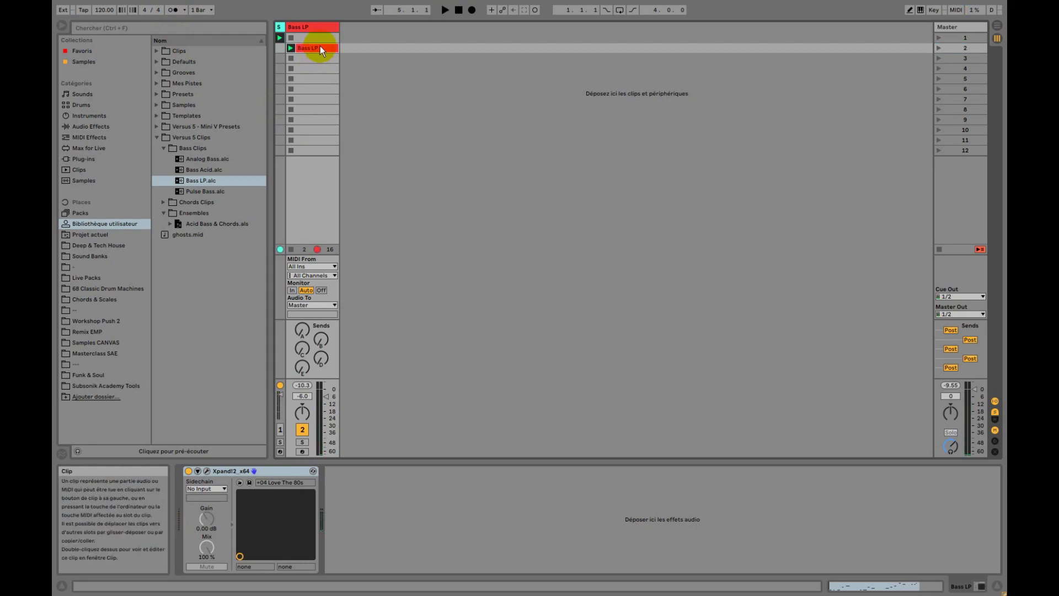
Delete the Bass LP clip from the track's second slot
{"action": "key", "text": "Delete"}
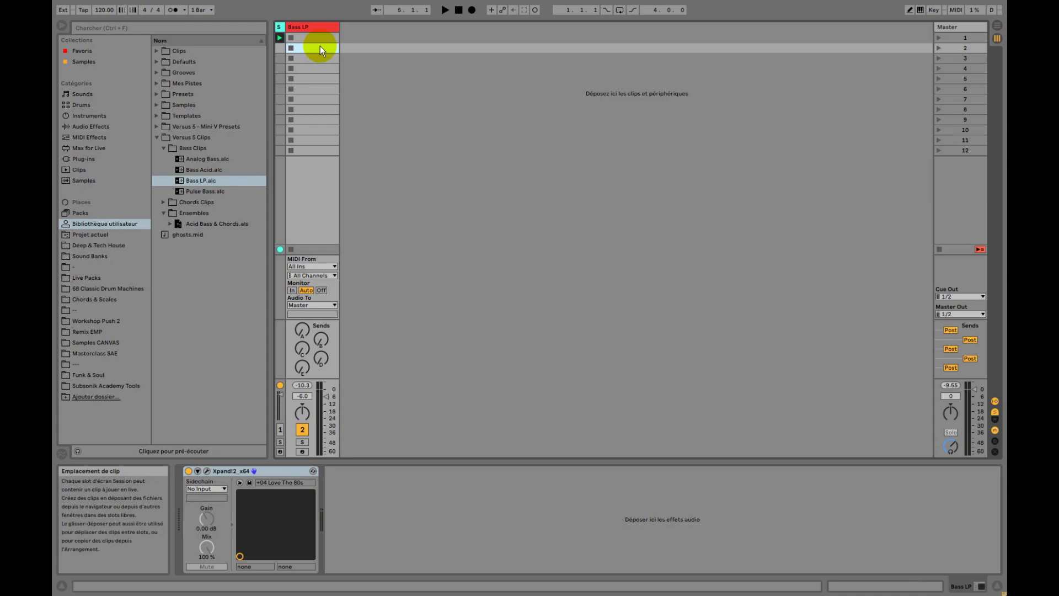